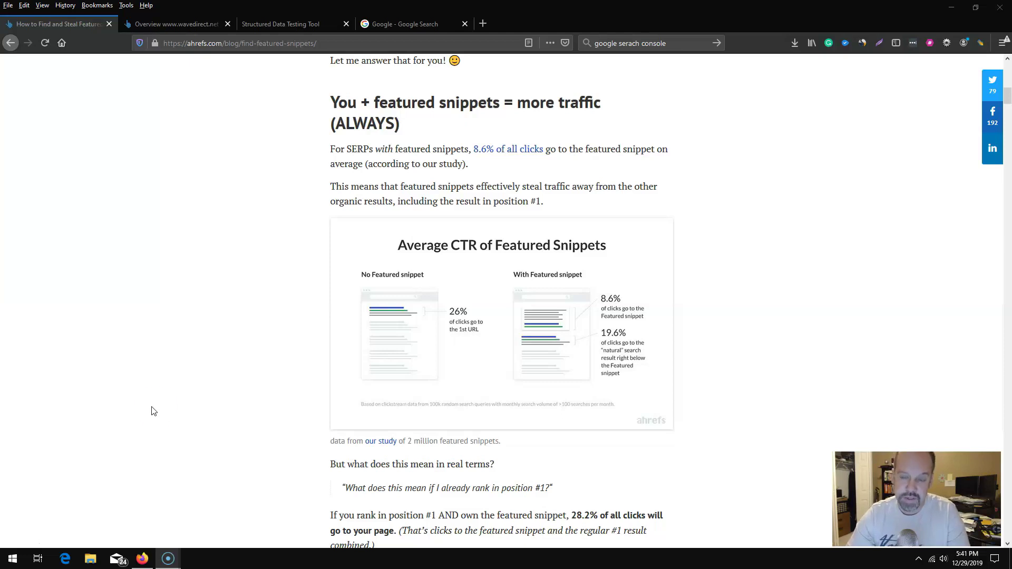
Filter quickbooks.intuit.com/ca/ keywords to Featured snippets linking to the target, leaving 253 keywords.
scroll(225, 418, "up", 12)
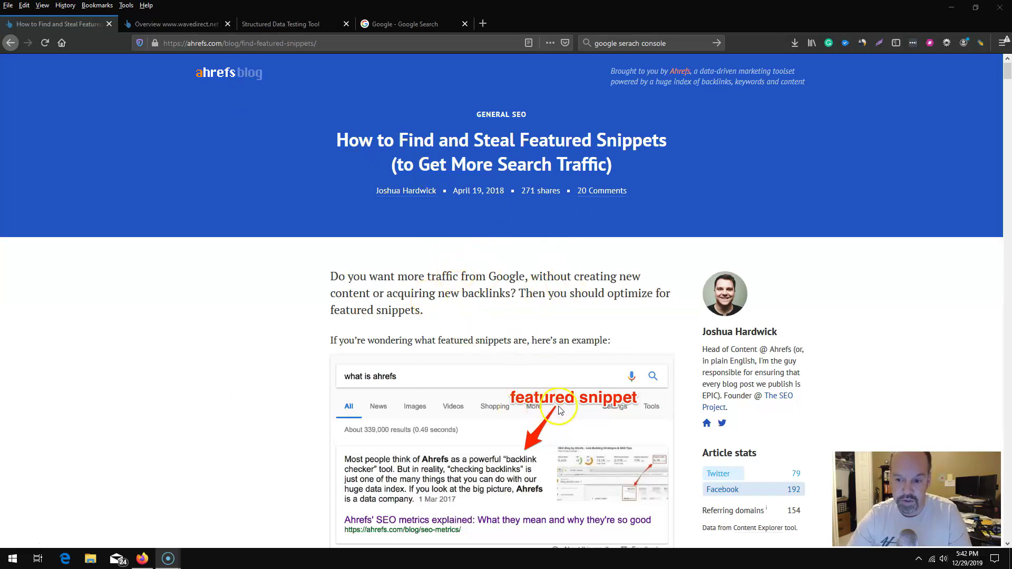
scroll(556, 409, "down", 7)
scroll(557, 410, "up", 3)
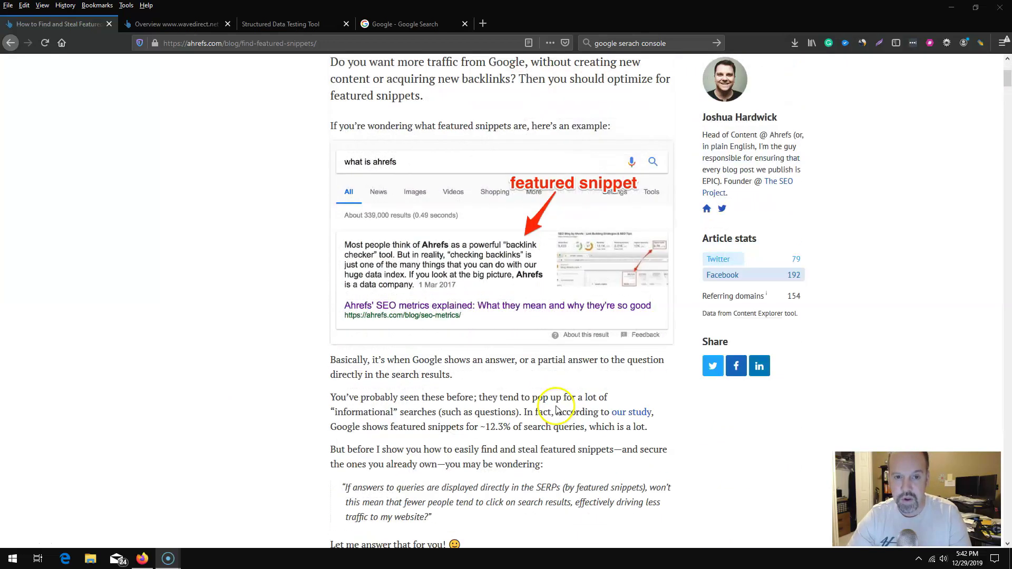
scroll(556, 410, "up", 4)
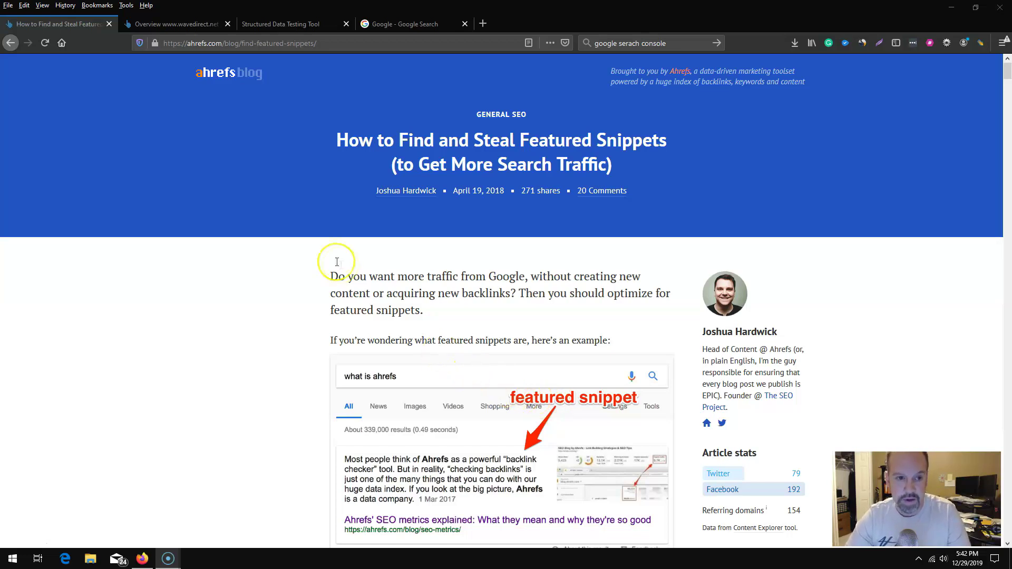
left_click(185, 24)
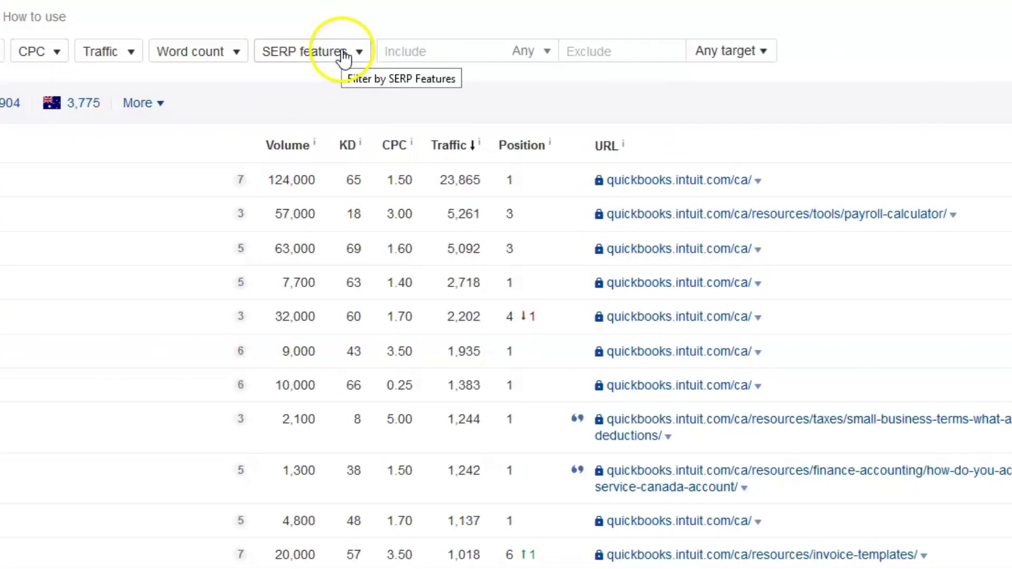
left_click(435, 139)
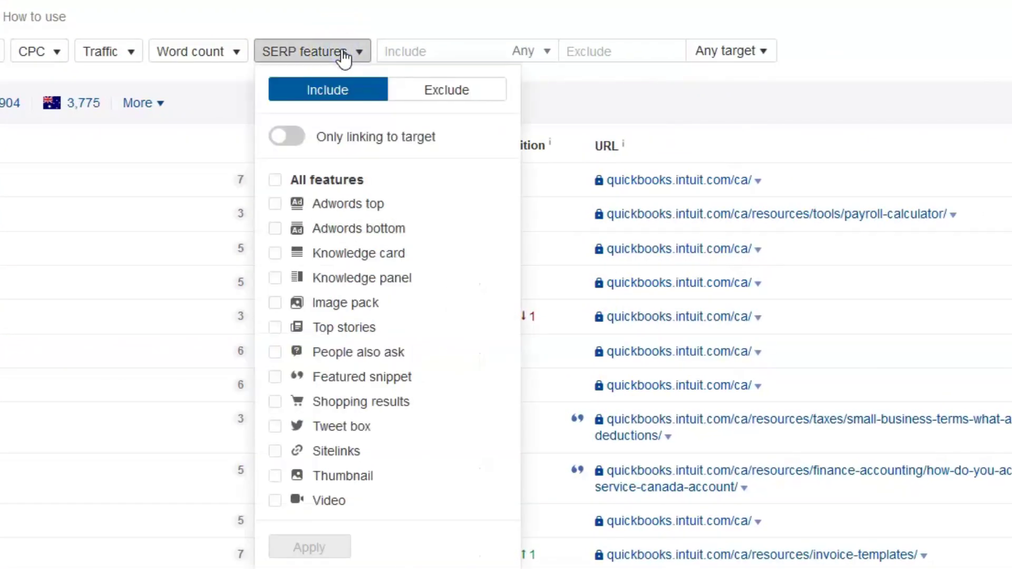
left_click(275, 378)
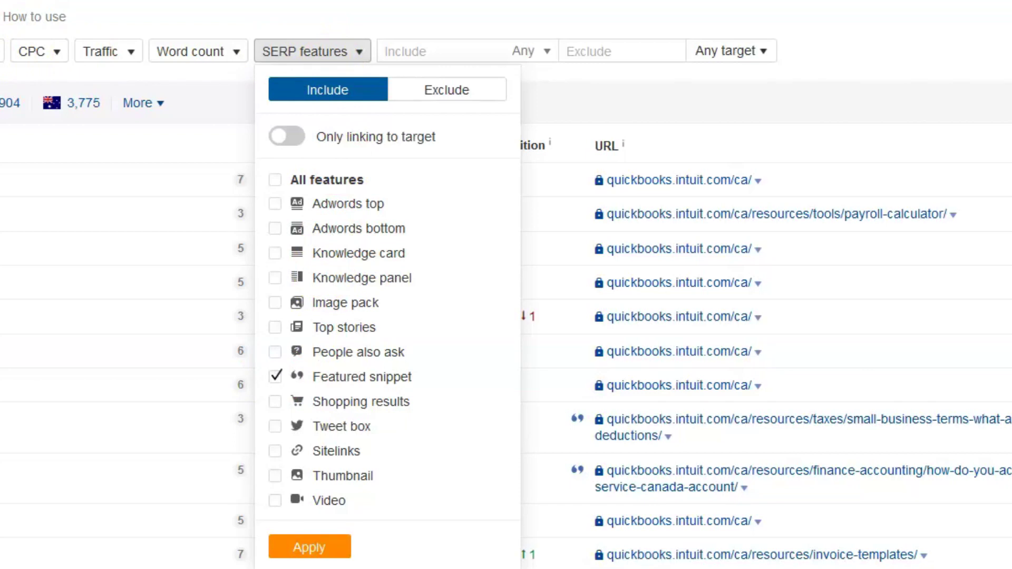
left_click(287, 138)
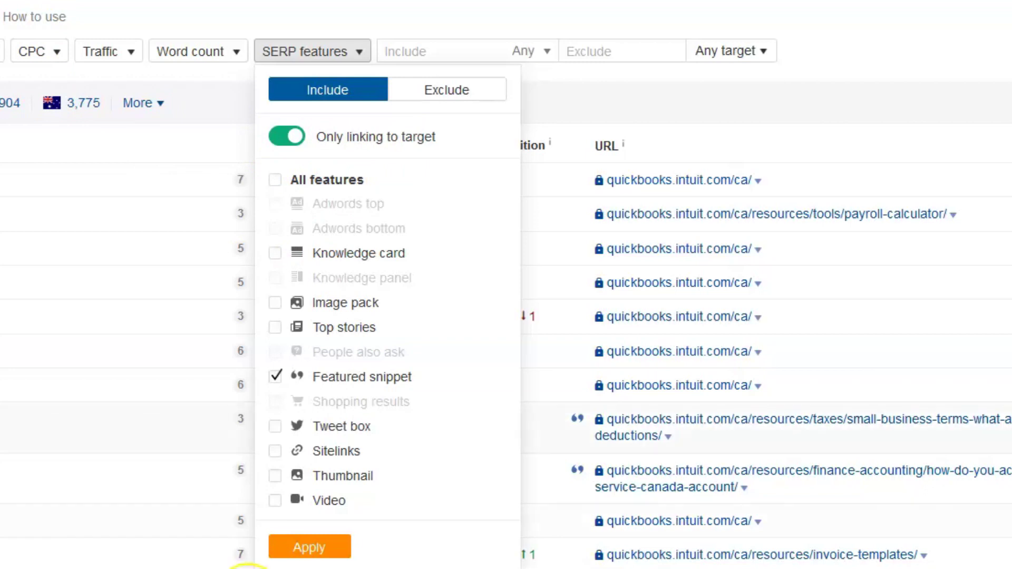
left_click(320, 548)
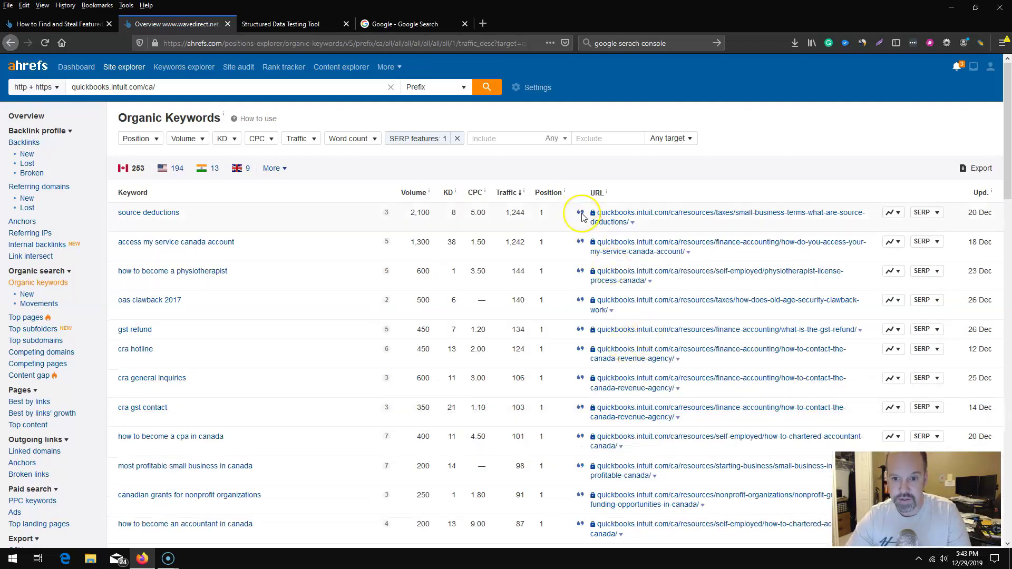
Add a 1–500 search volume filter, cutting the list to 242 keywords led by 'oas clawback 2017'.
mouse_move(583, 218)
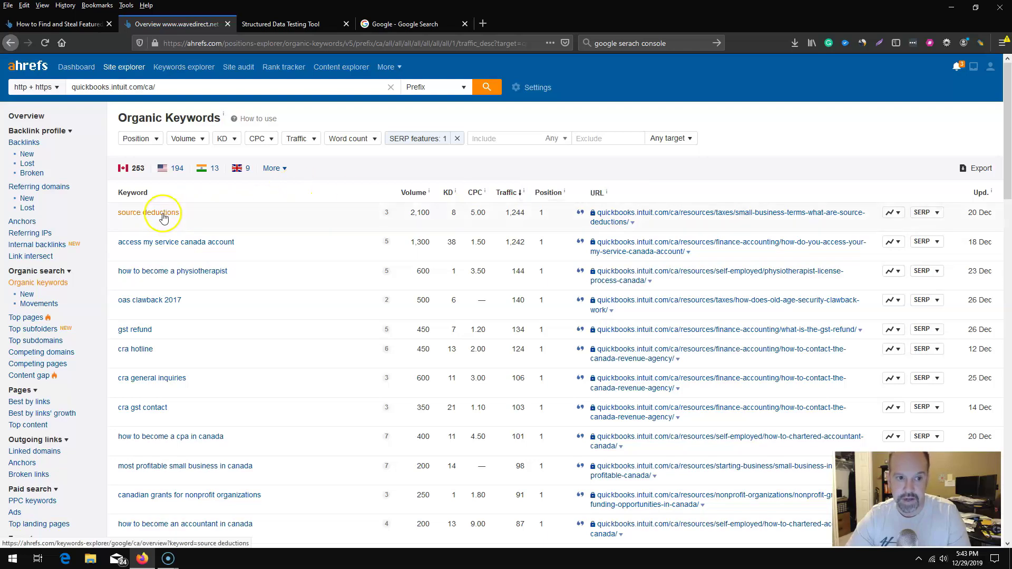
scroll(203, 339, "down", 10)
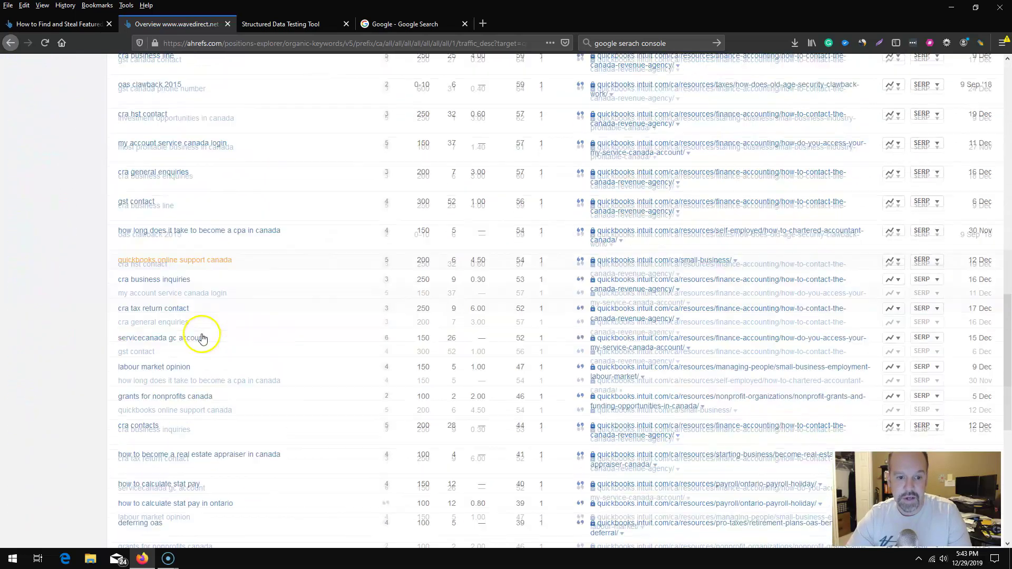
scroll(204, 339, "up", 10)
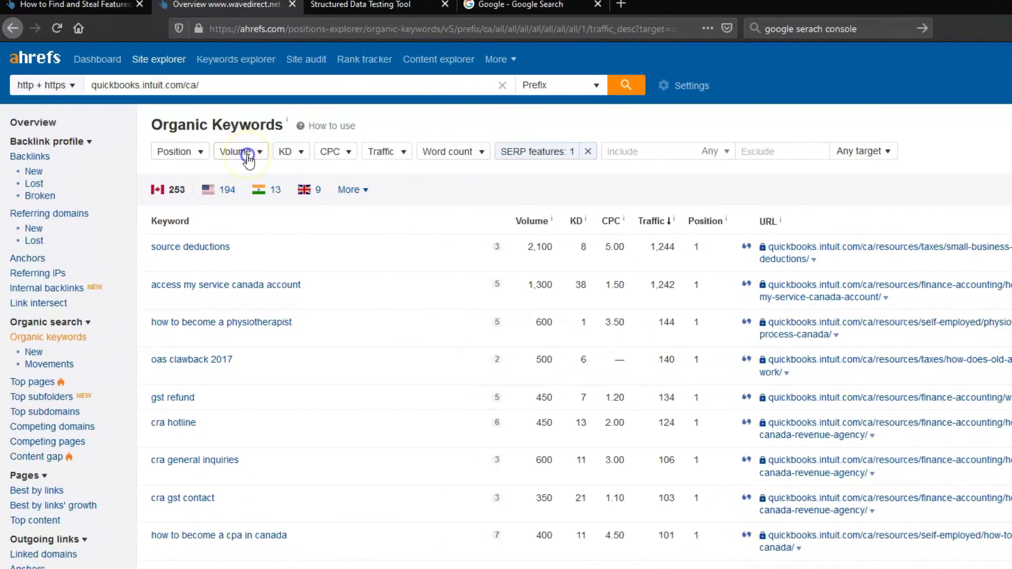
left_click(191, 140)
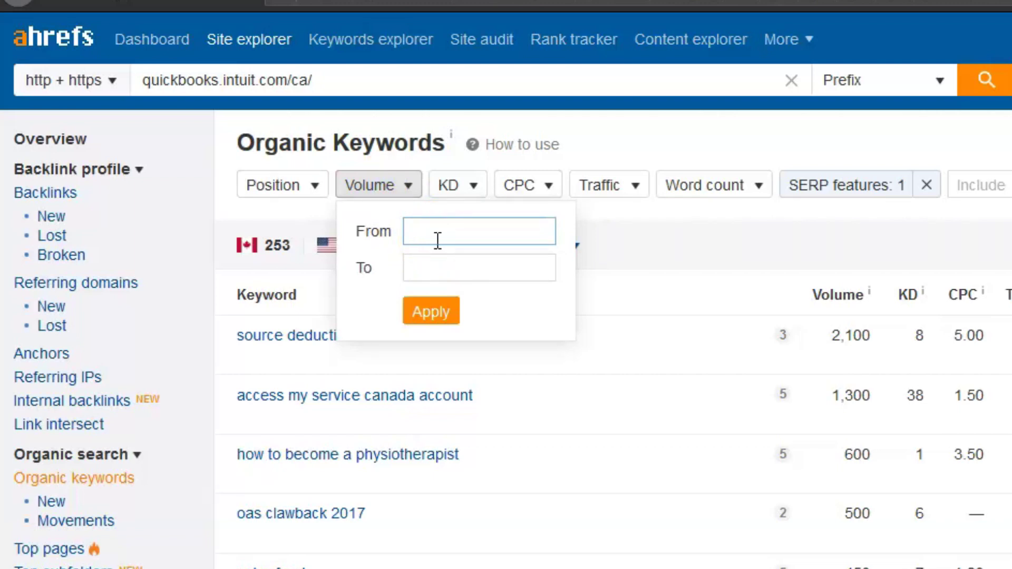
type("500")
left_click(450, 256)
type("1")
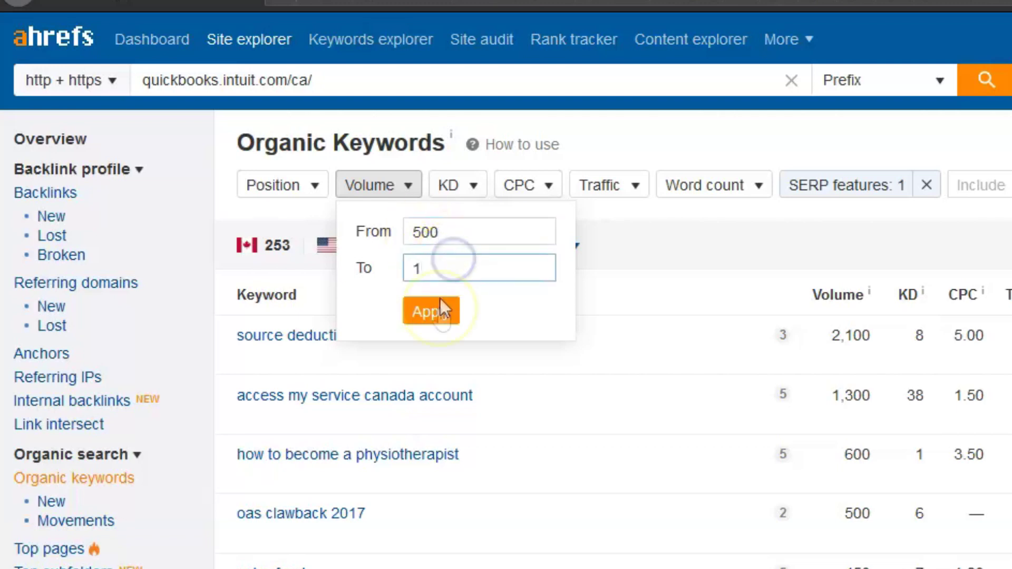
left_click(441, 311)
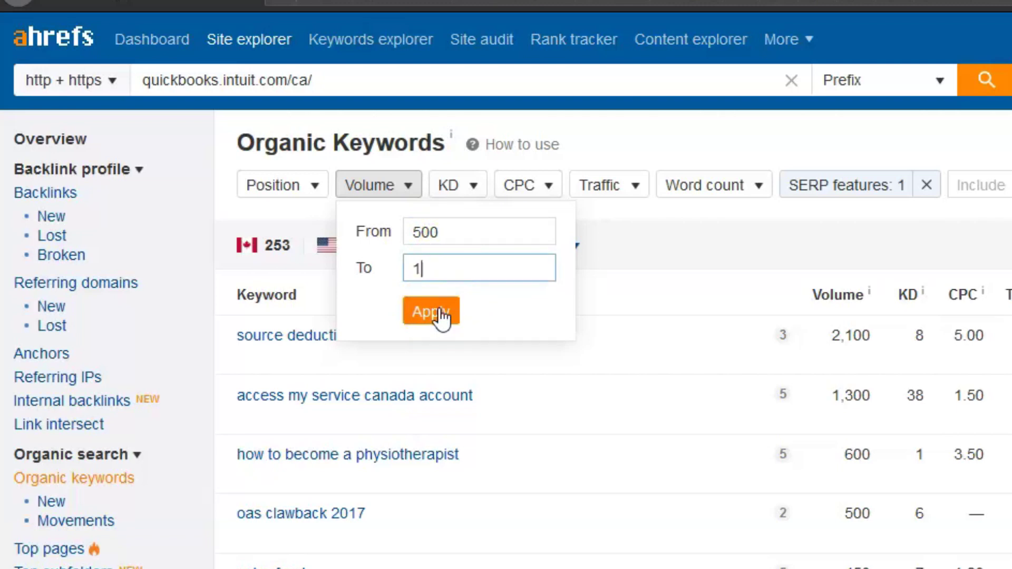
left_click(441, 314)
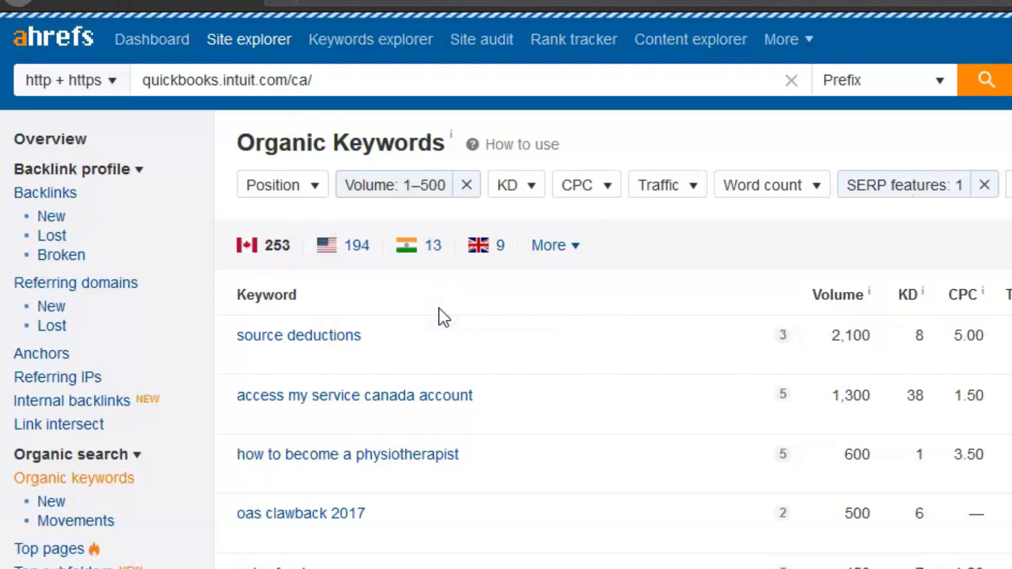
left_click(269, 251)
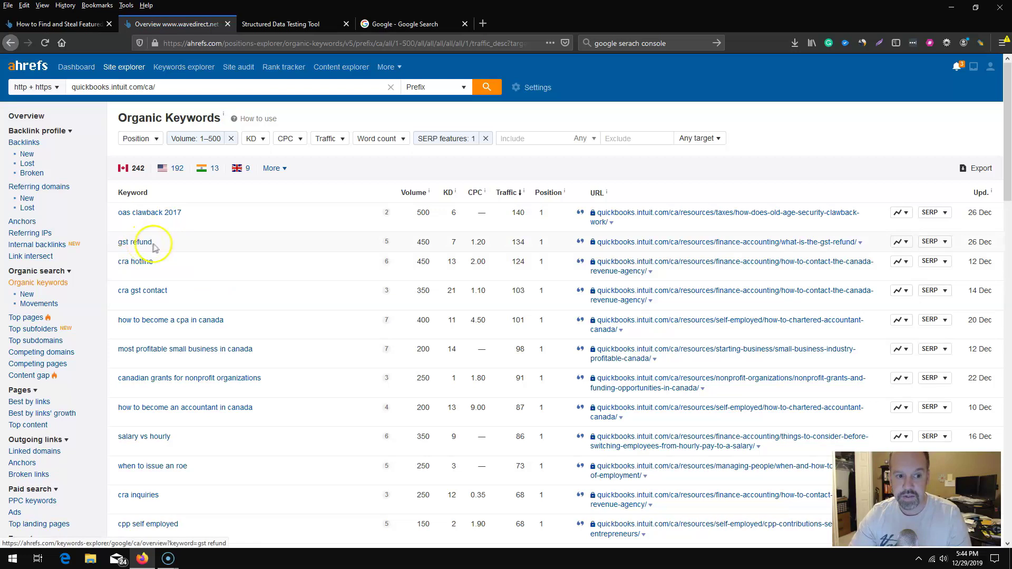
Copy the 'gst refund' keyword from Ahrefs and search it on Google in a new tab.
left_click_drag(153, 246, 124, 245)
right_click(122, 245)
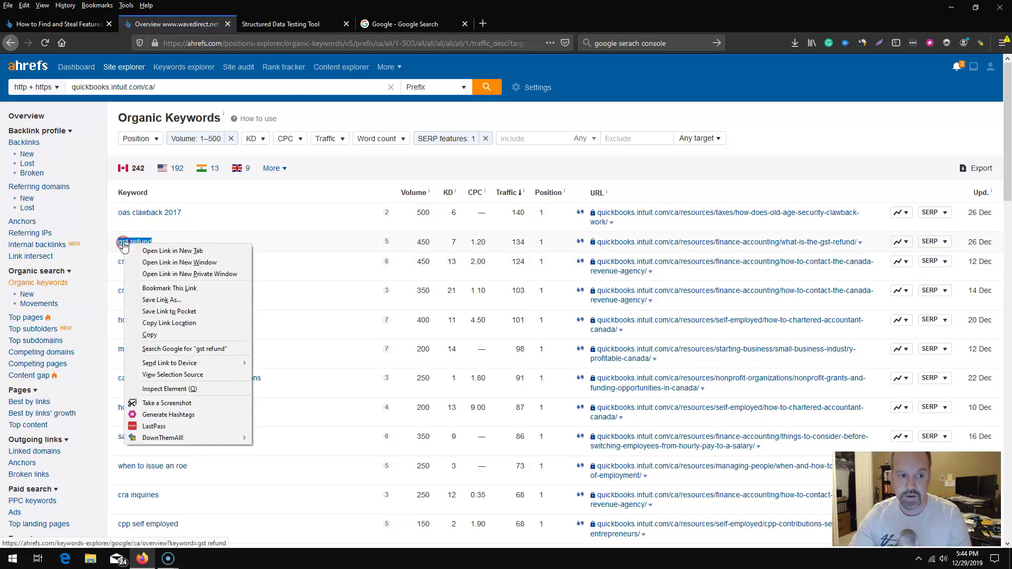
left_click(152, 335)
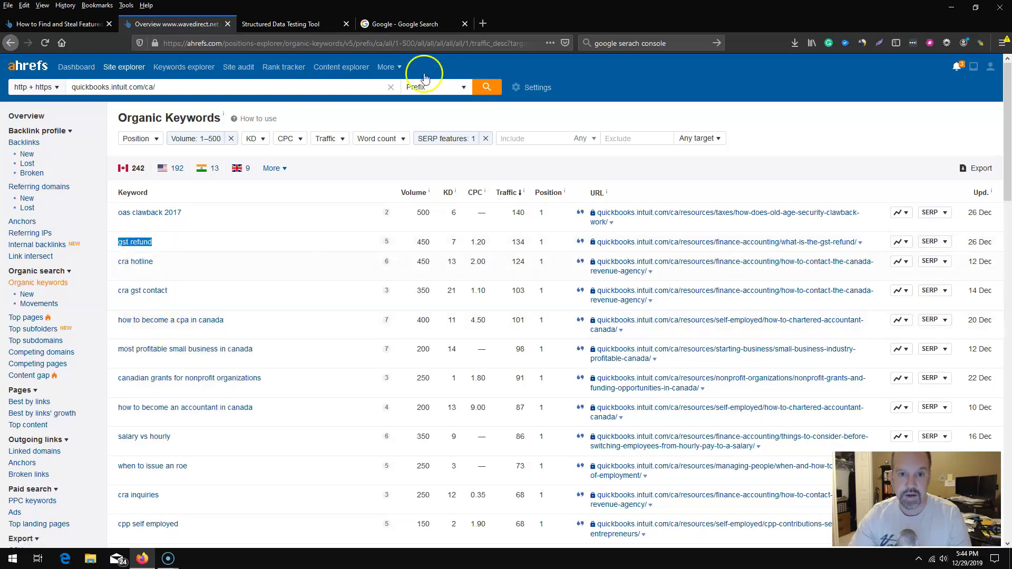
left_click(482, 23)
left_click(388, 99)
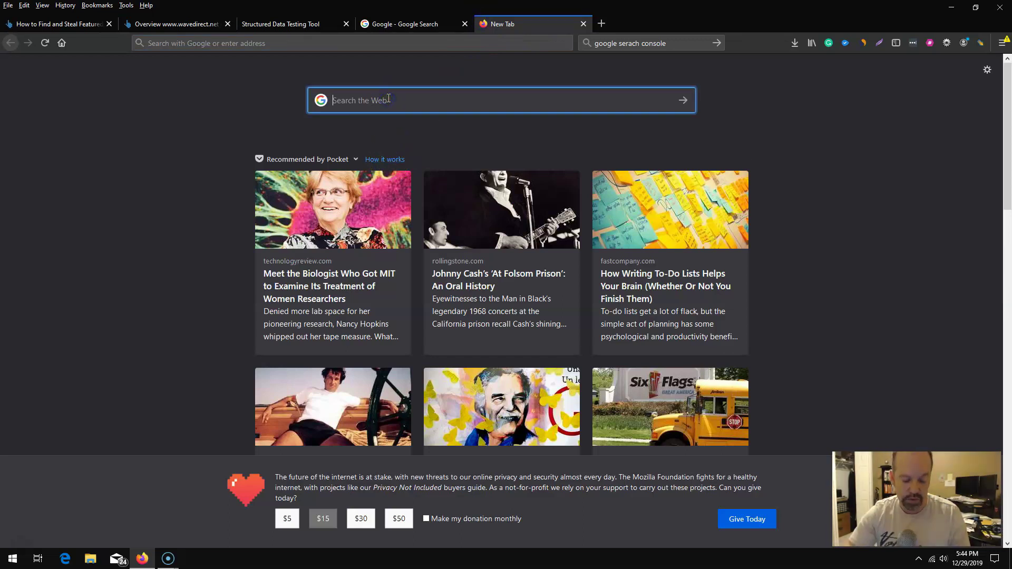
key("ctrl+v")
key("Return")
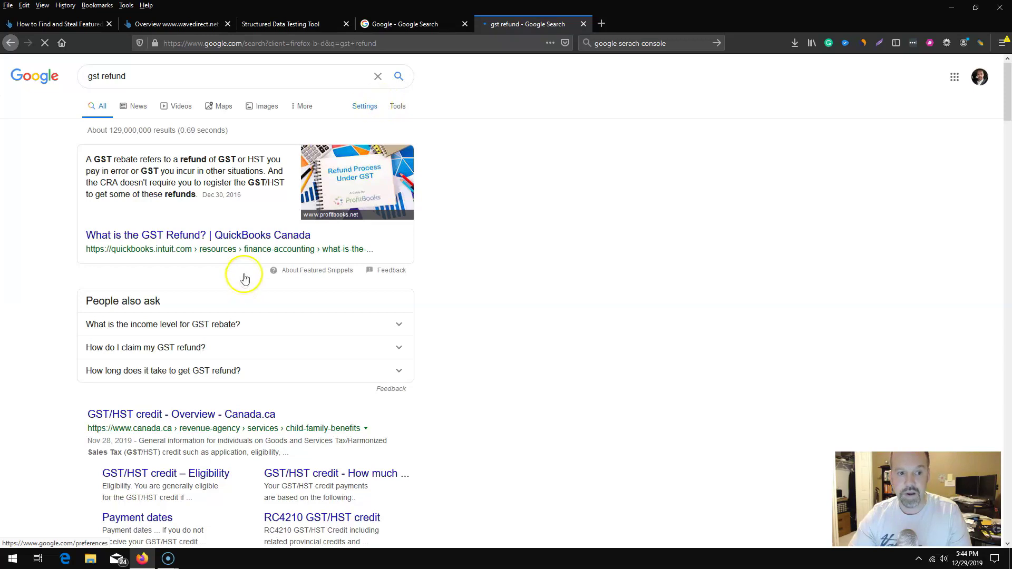
Open the QuickBooks 'What is the GST Refund?' result and copy its page URL.
left_click(239, 238)
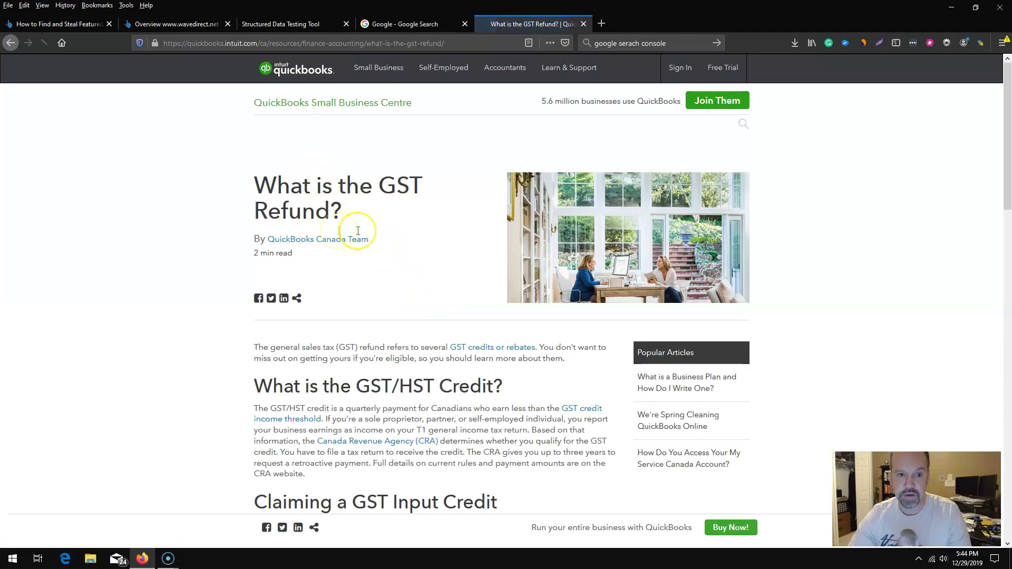
scroll(381, 325, "down", 8)
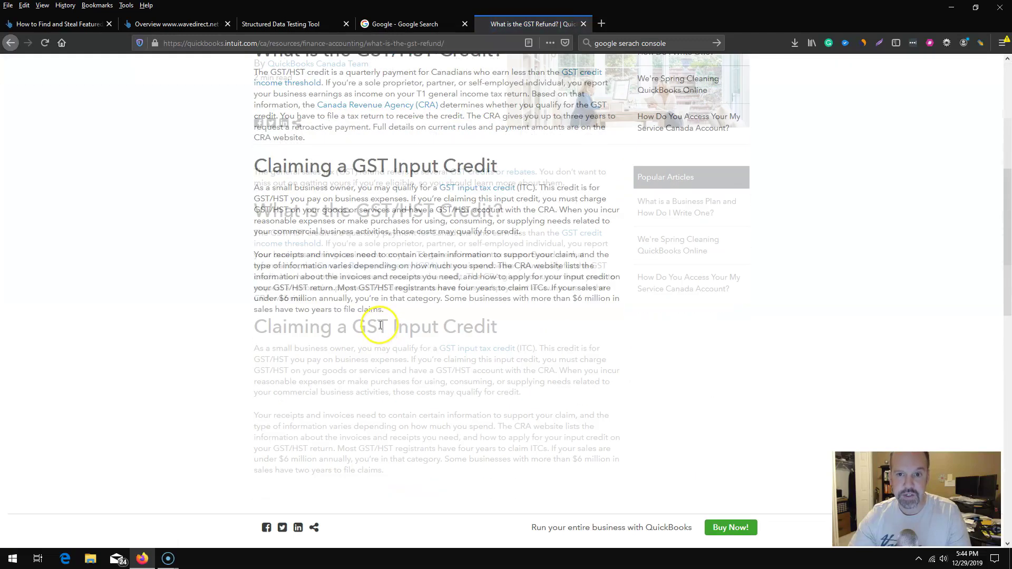
left_click(349, 43)
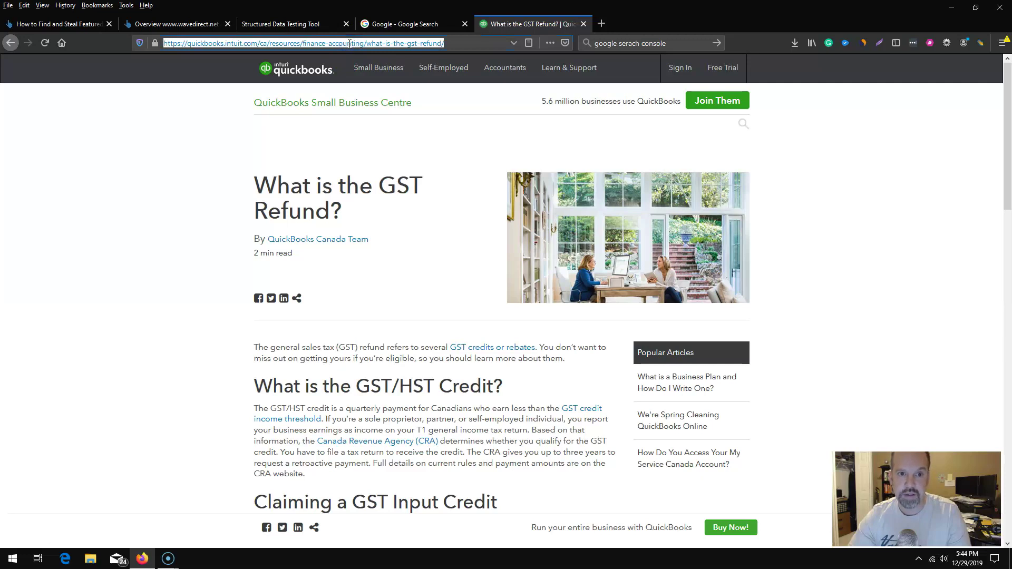
right_click(349, 44)
left_click(377, 78)
left_click(292, 33)
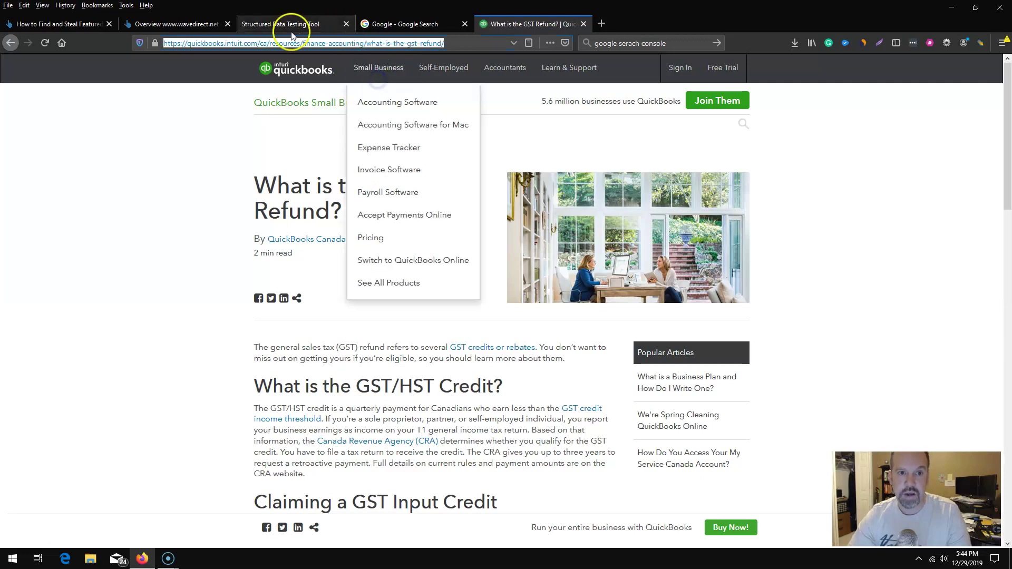
Run the copied QuickBooks GST refund URL through the Structured Data Testing Tool.
left_click(302, 26)
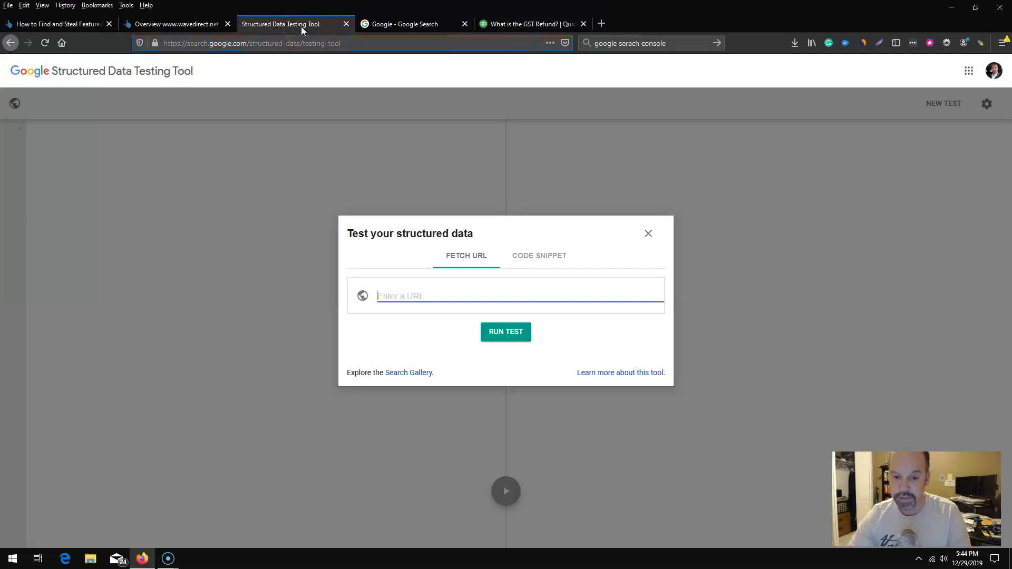
left_click(527, 258)
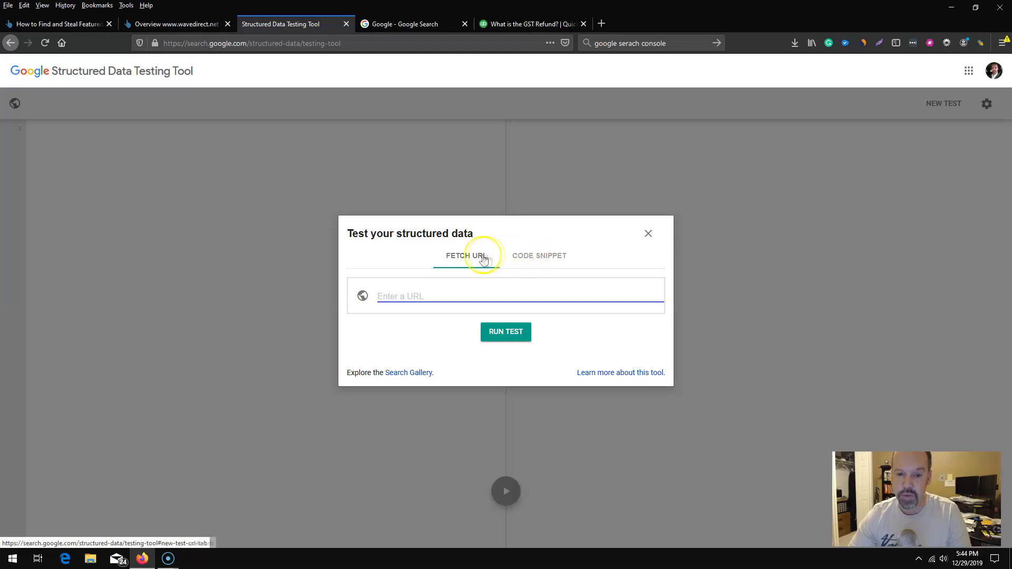
left_click(425, 296)
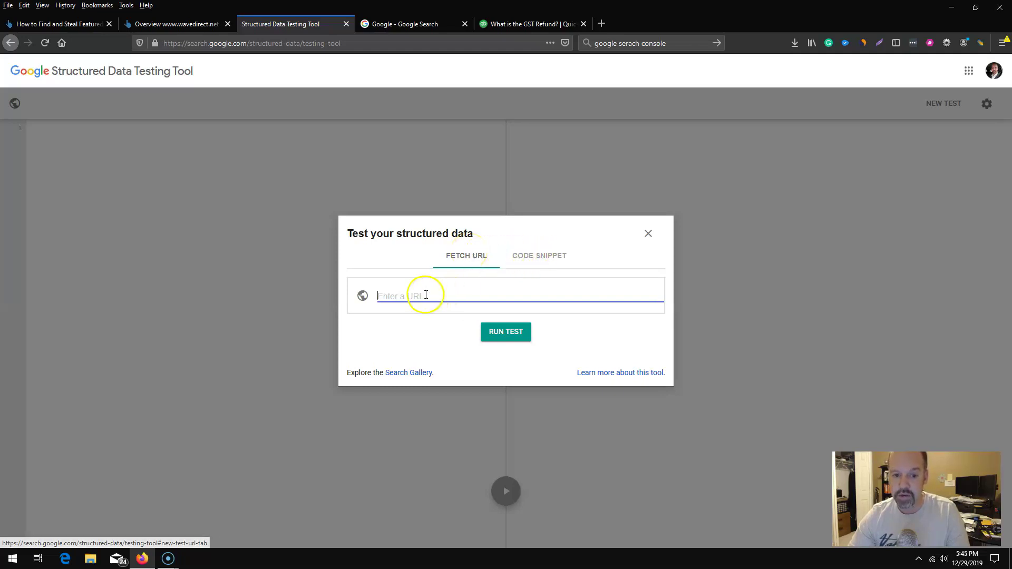
key("ctrl+v")
left_click(515, 334)
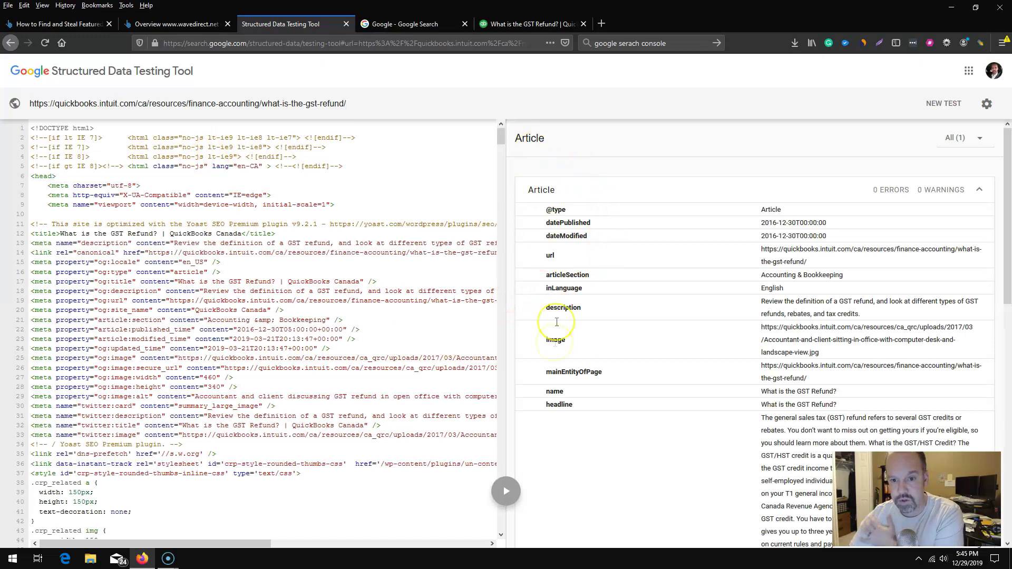
Review the detected Article markup and start a search in the page's source code.
scroll(585, 358, "down", 10)
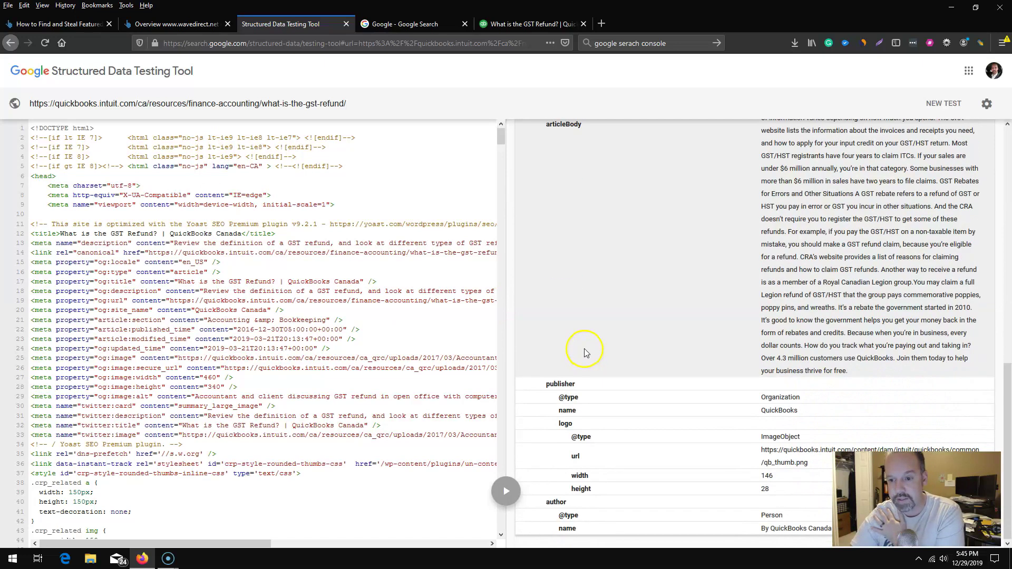
scroll(585, 352, "up", 5)
scroll(585, 352, "up", 5)
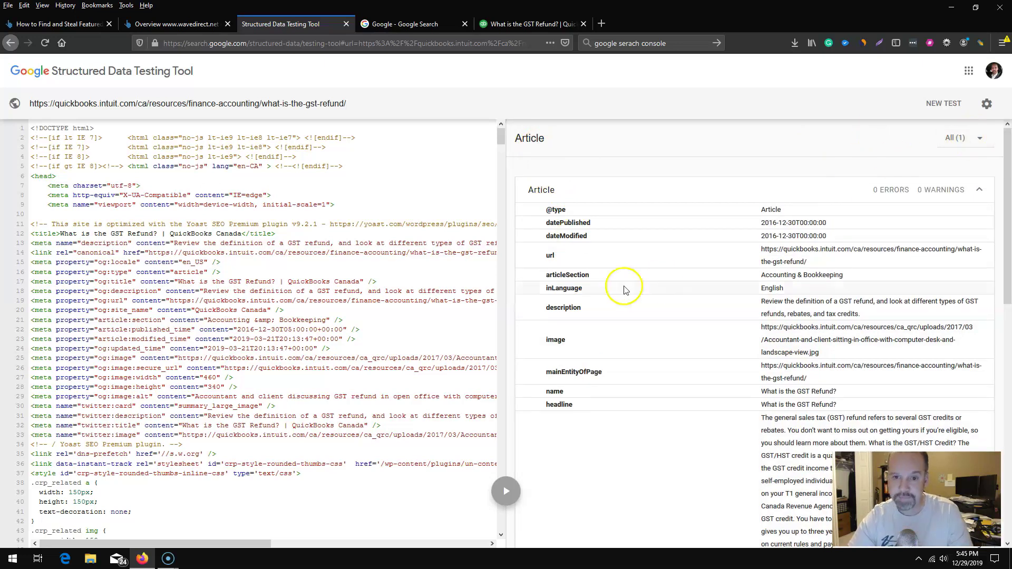
scroll(641, 295, "down", 3)
scroll(639, 291, "down", 8)
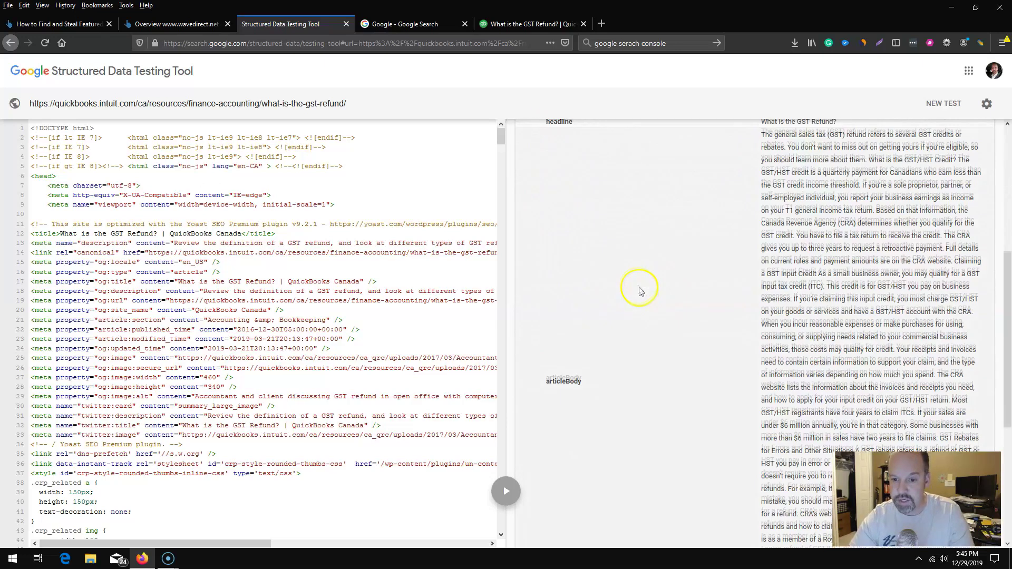
scroll(636, 288, "up", 10)
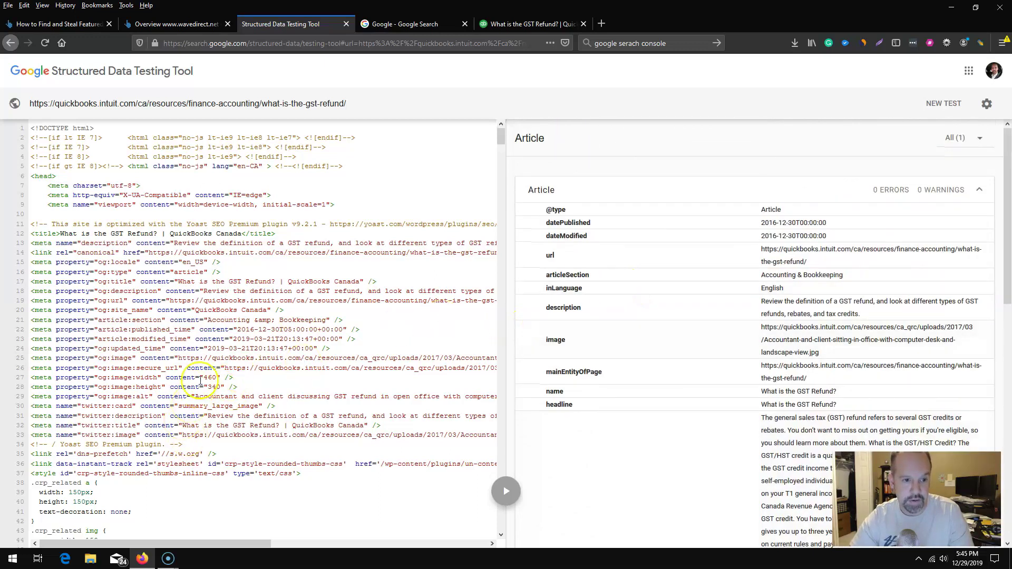
key("ctrl+f")
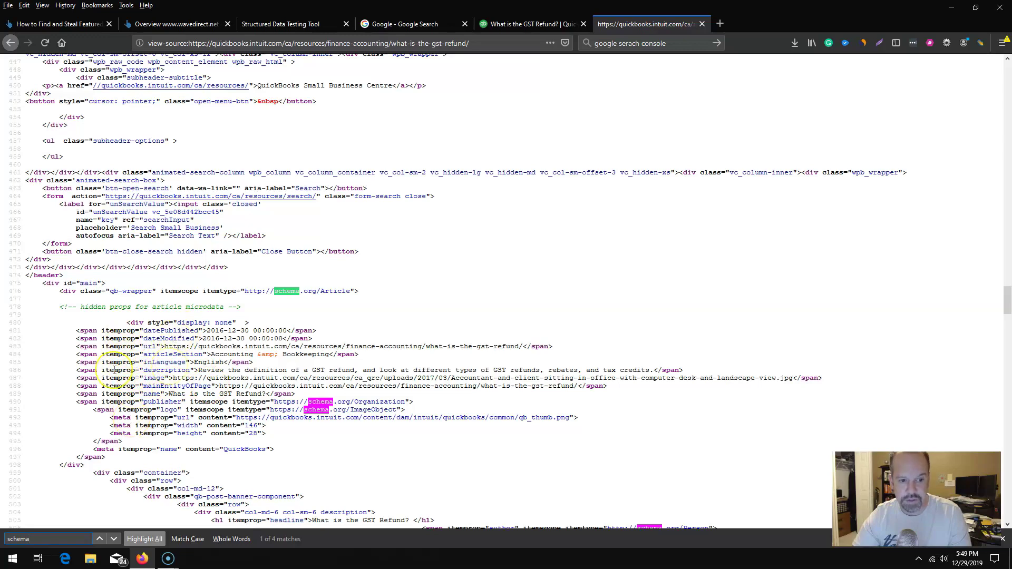
Scroll through the four 'schema' matches in the page source's Article microdata.
scroll(193, 450, "down", 3)
scroll(193, 450, "down", 4)
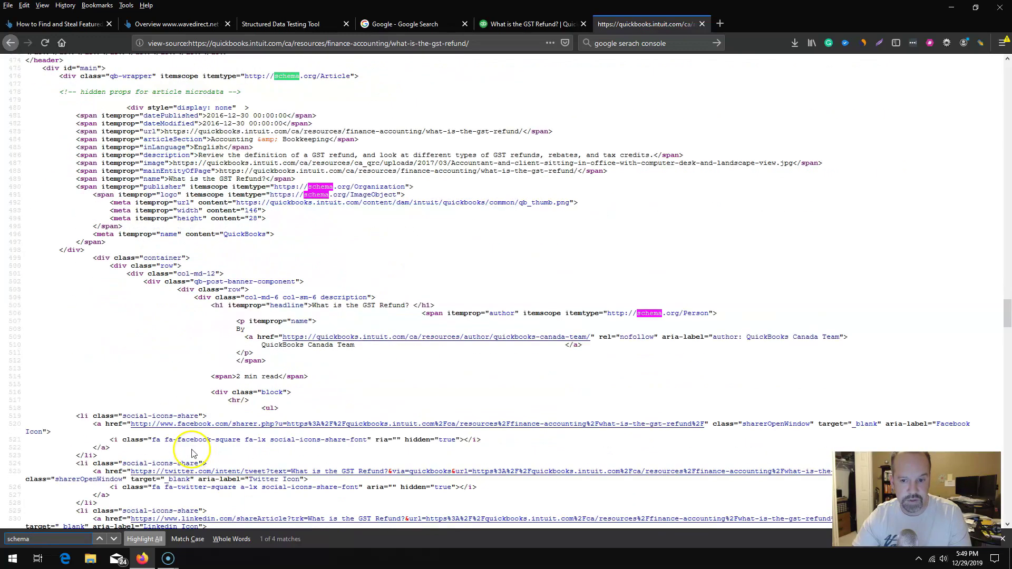
scroll(242, 335, "up", 15)
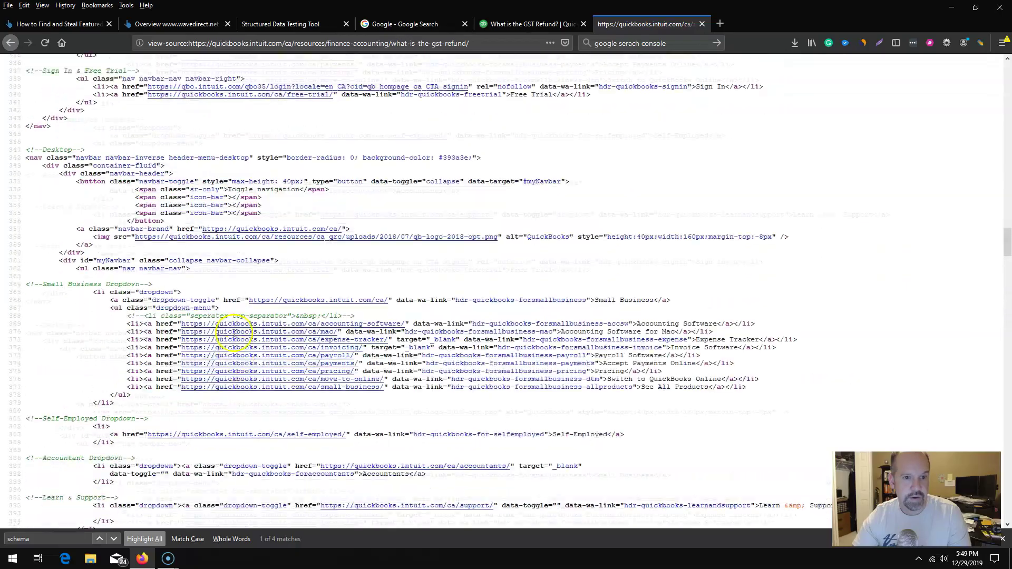
scroll(232, 336, "up", 20)
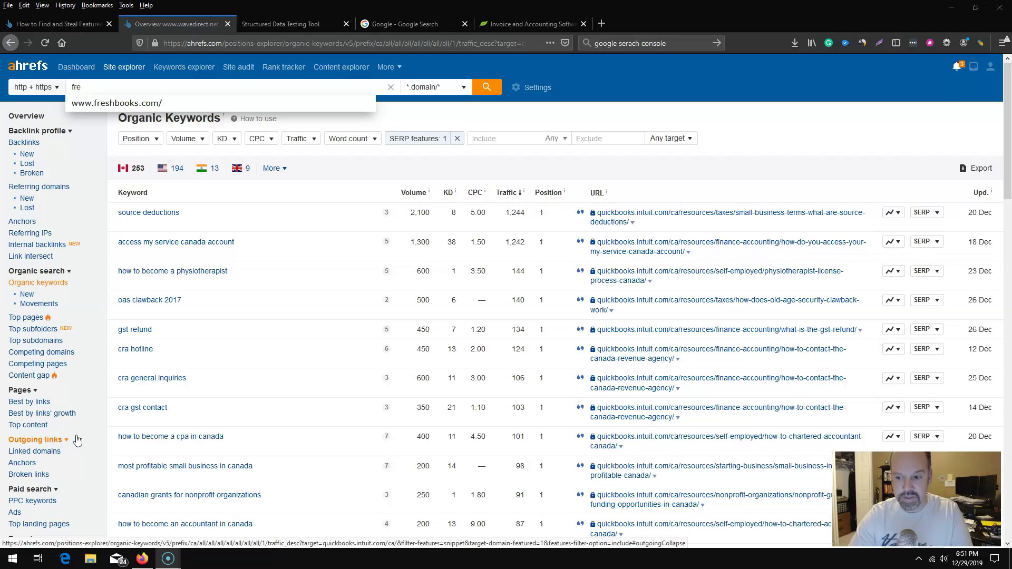
left_click(147, 108)
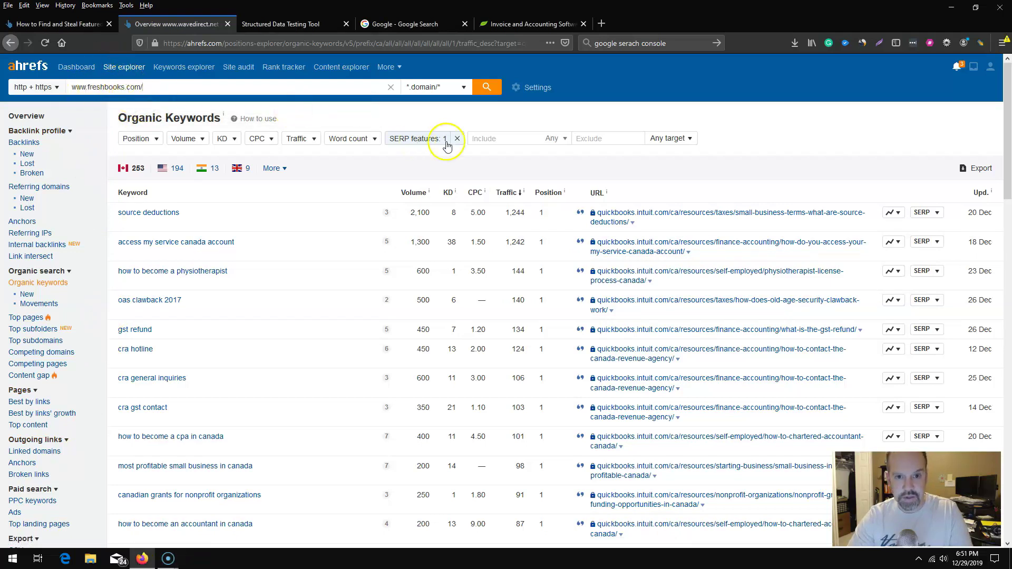
left_click(487, 88)
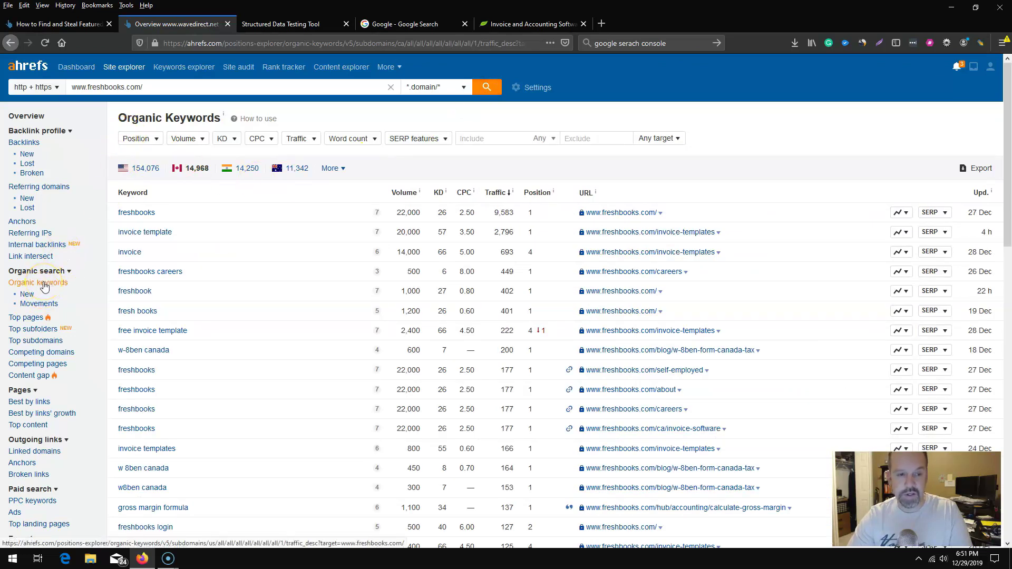
scroll(181, 354, "down", 10)
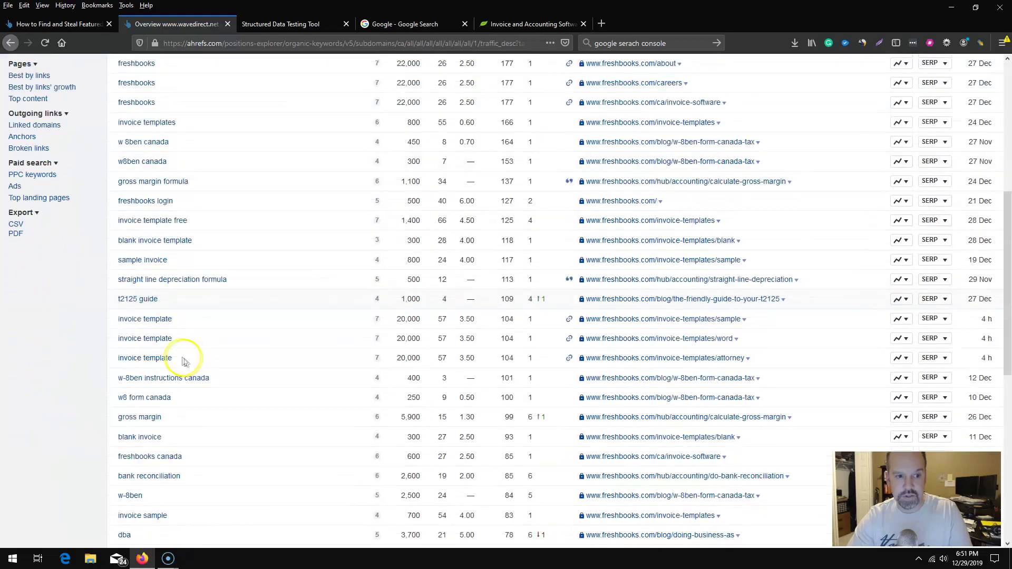
scroll(181, 361, "up", 10)
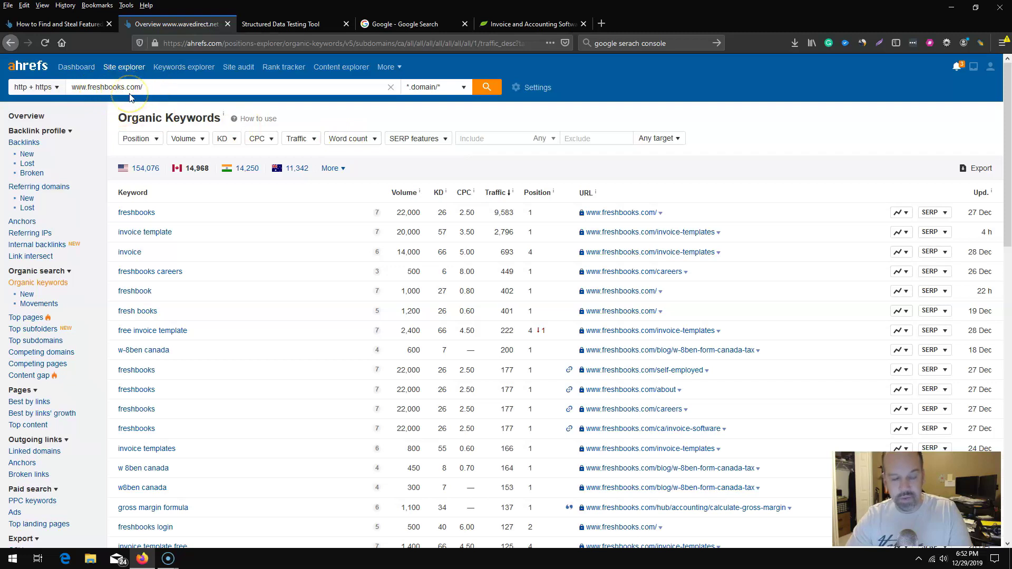
left_click_drag(148, 87, 61, 87)
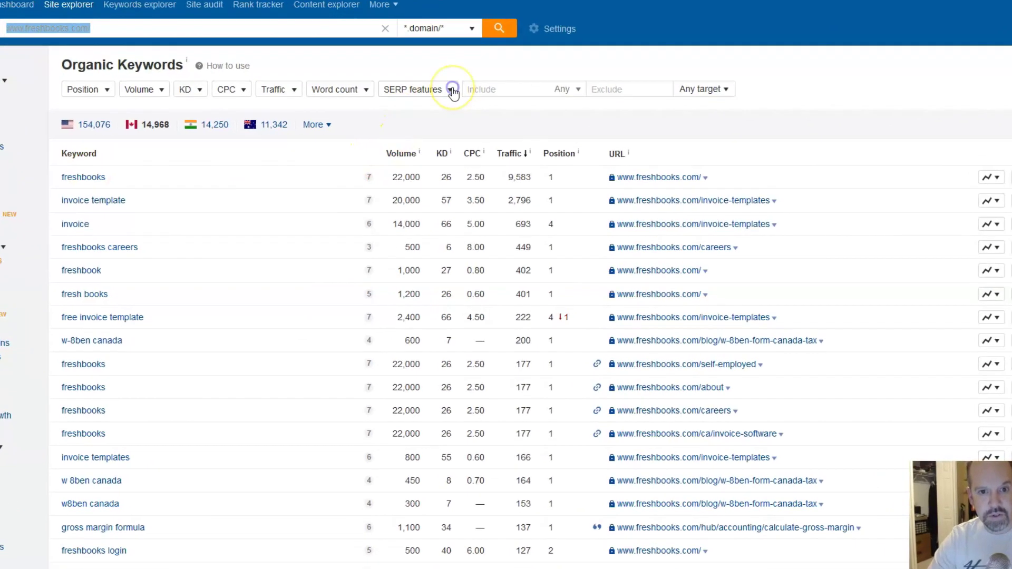
left_click(452, 91)
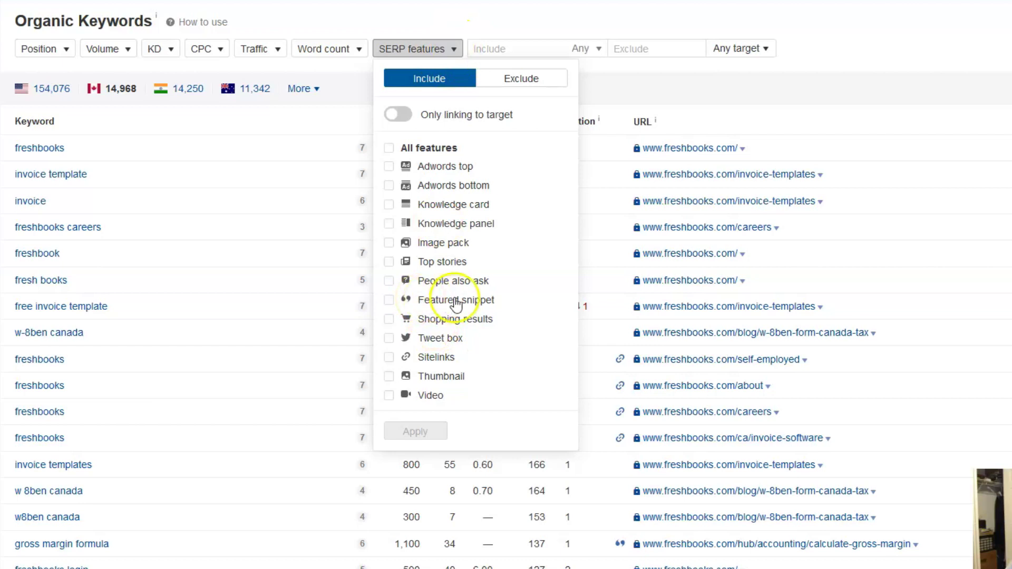
Filter FreshBooks' keywords to Featured snippet, leaving 6,189 keywords led by 'invoice'.
left_click(391, 302)
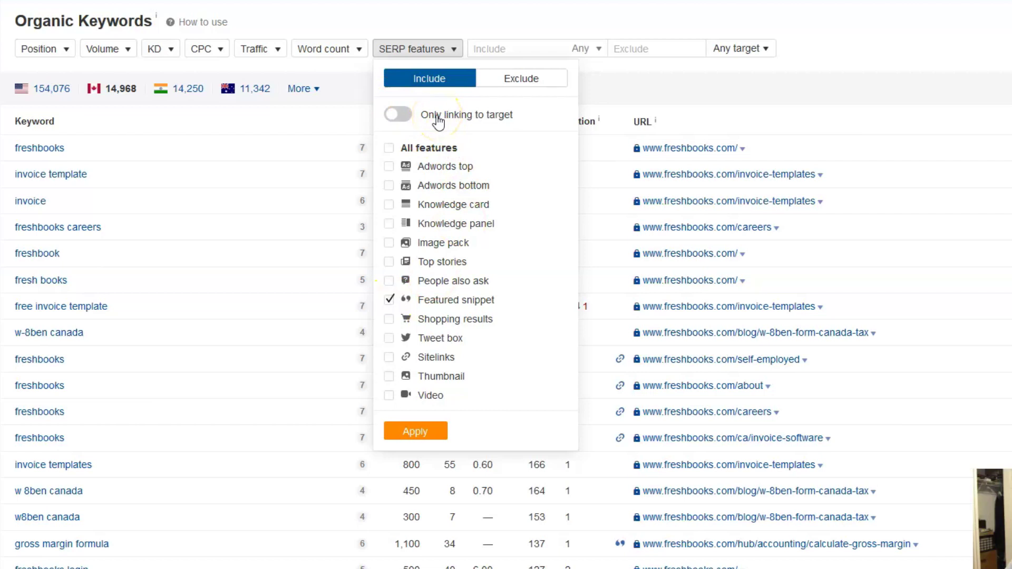
left_click(412, 431)
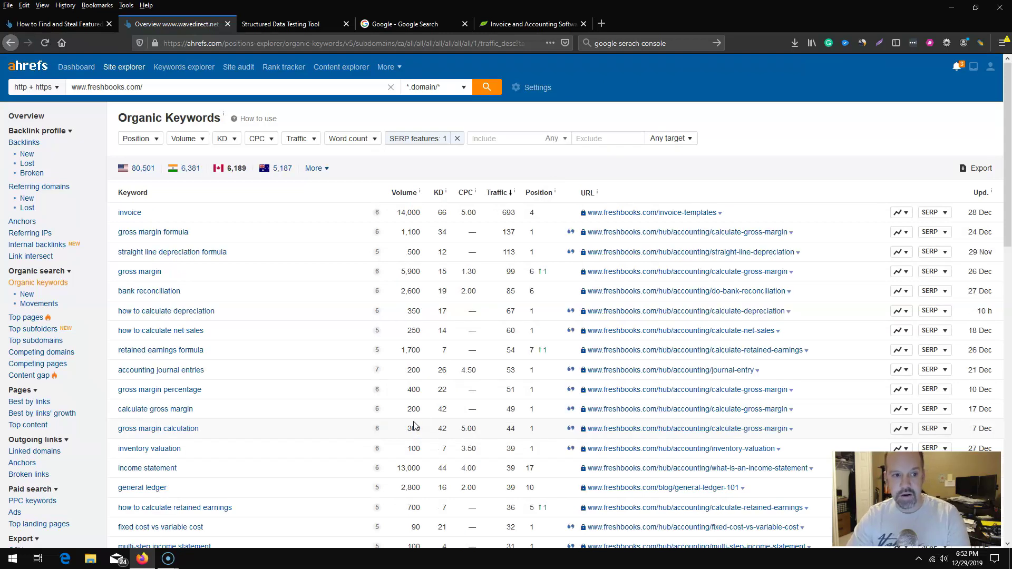
Copy the 'gross margin' keyword (5,900 volume, position 6) from the FreshBooks list.
left_click(591, 218)
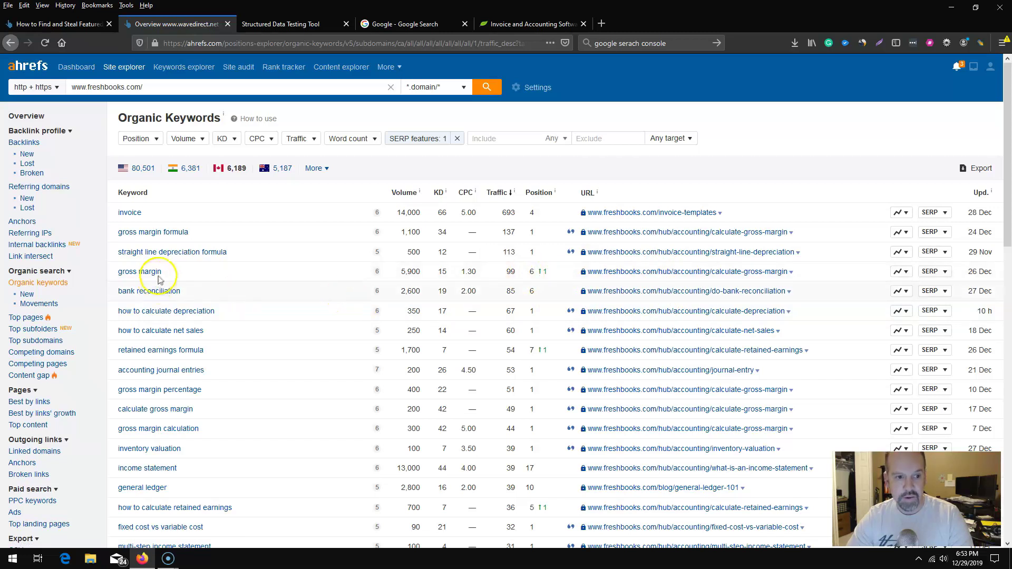
left_click_drag(162, 271, 118, 275)
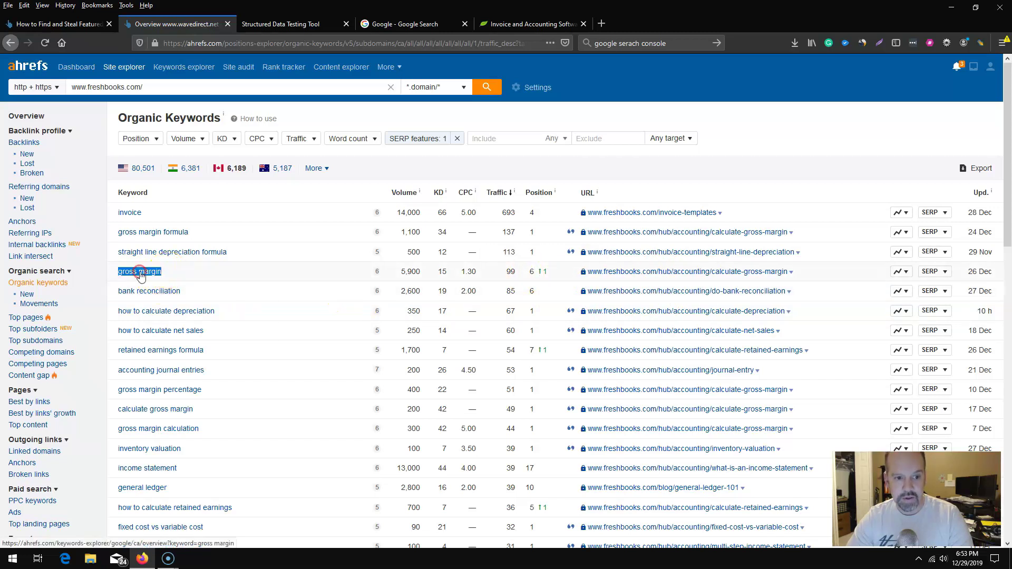
right_click(140, 273)
left_click(166, 368)
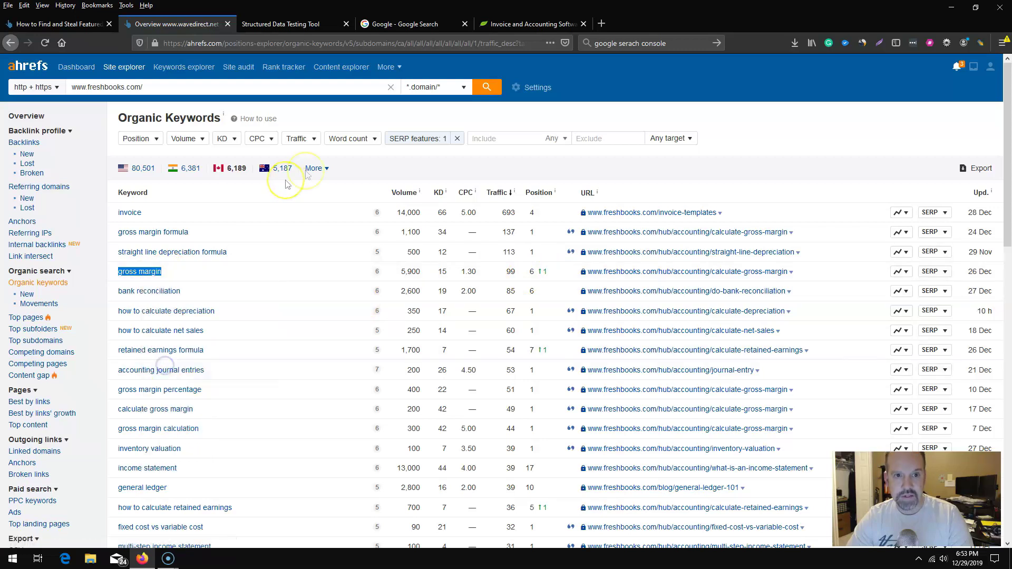
Search 'gross margin' on Google in a new tab and open Investopedia's featured-snippet result.
left_click(601, 23)
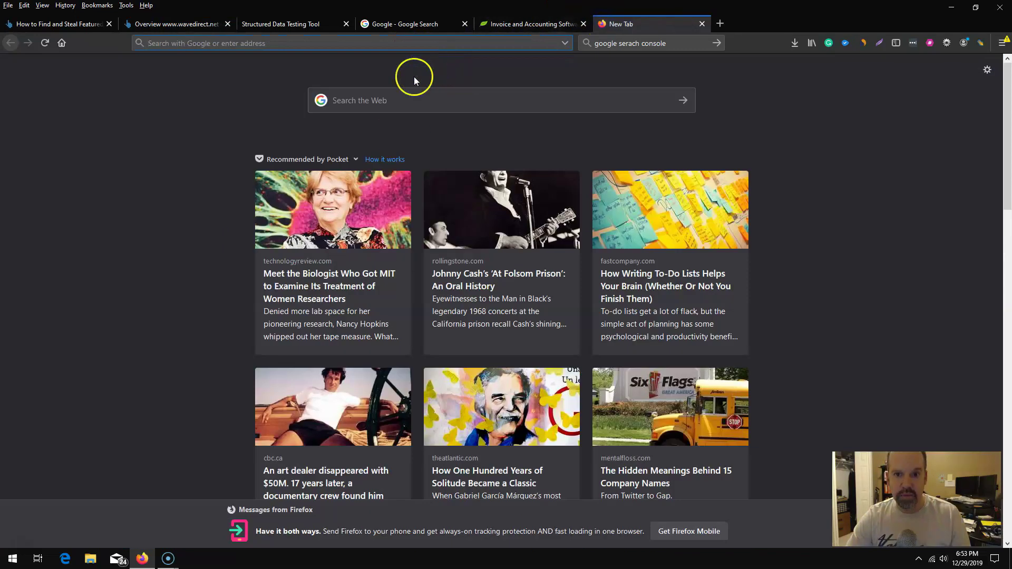
left_click(393, 96)
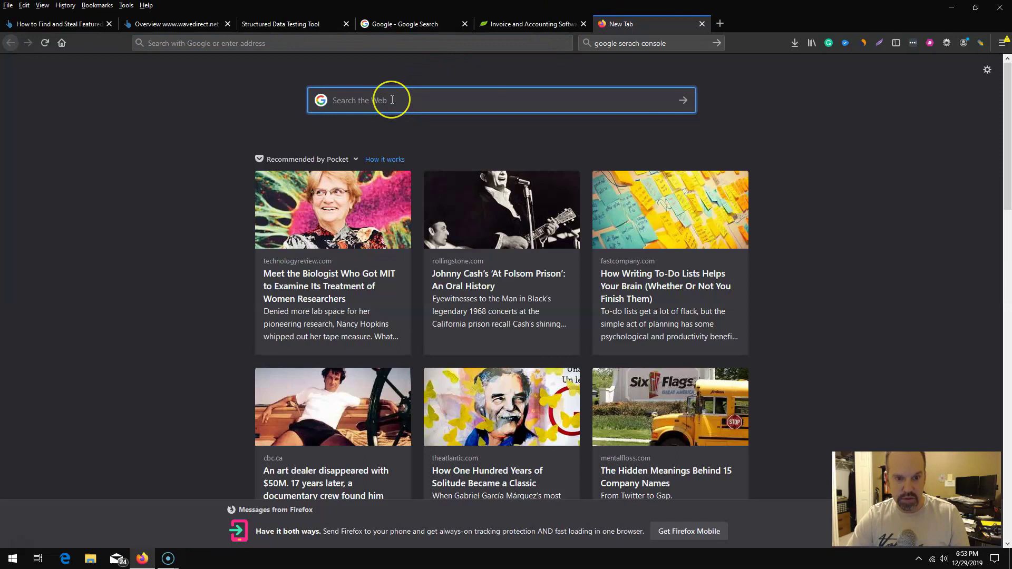
key("ctrl+v")
key("Return")
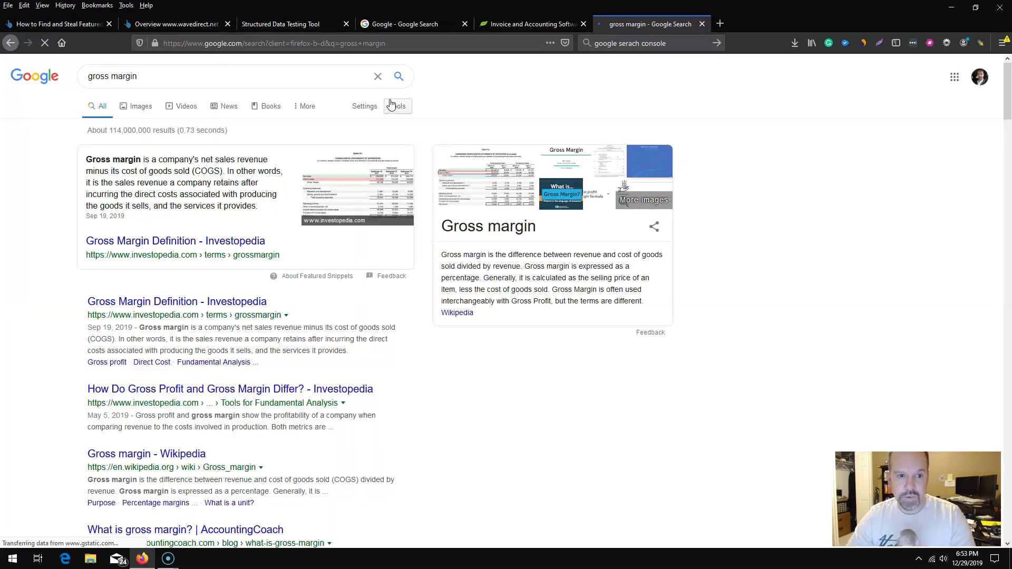
left_click(190, 261)
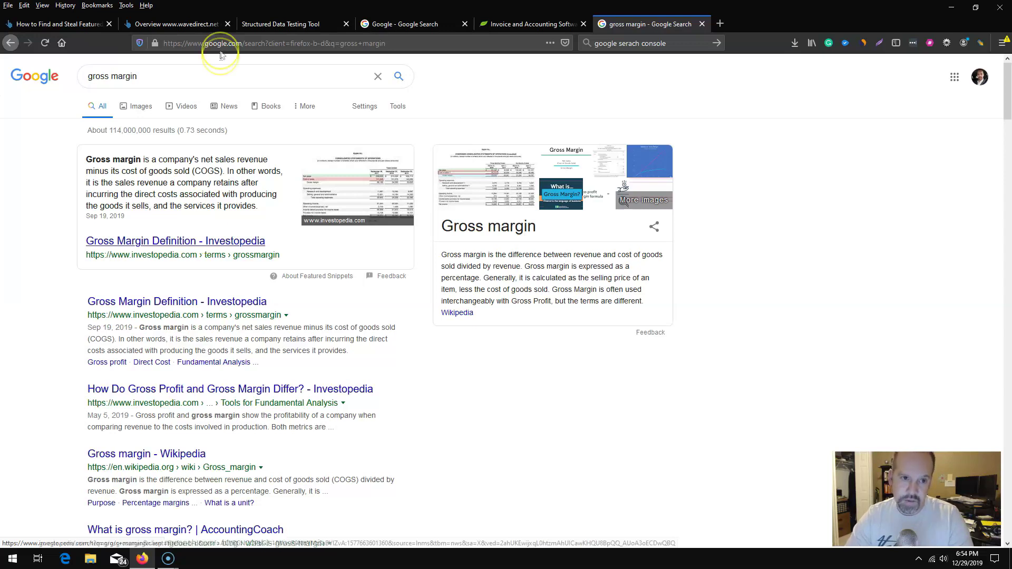
Scroll through the featured snippets guide article after briefly checking the Ahrefs report.
left_click(189, 24)
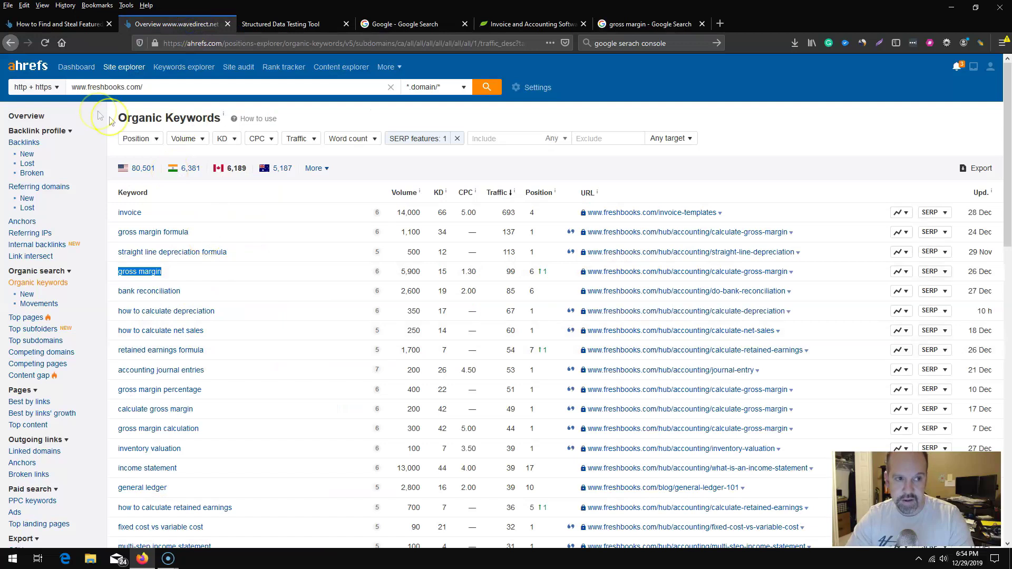
left_click(51, 27)
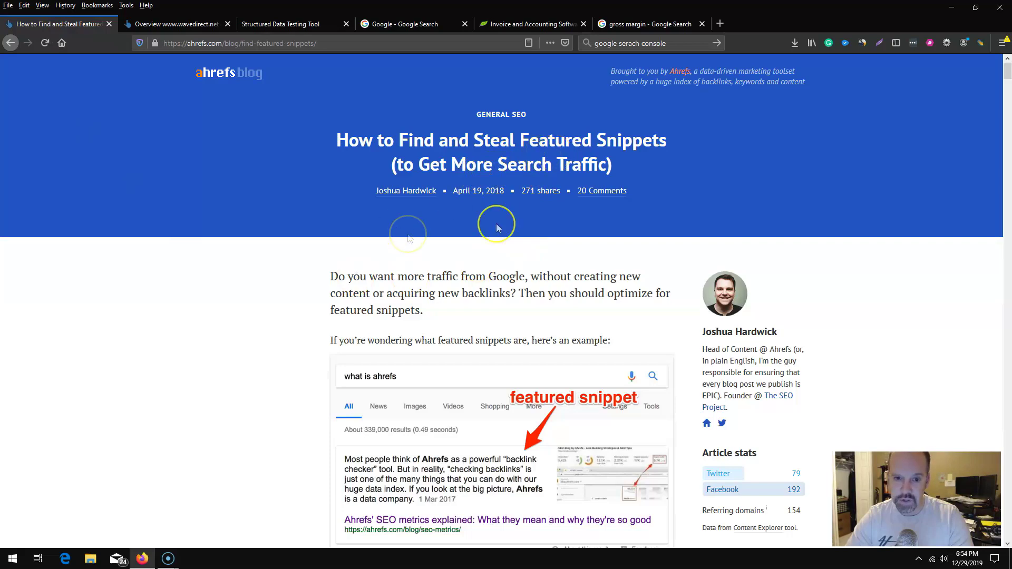
scroll(610, 355, "down", 15)
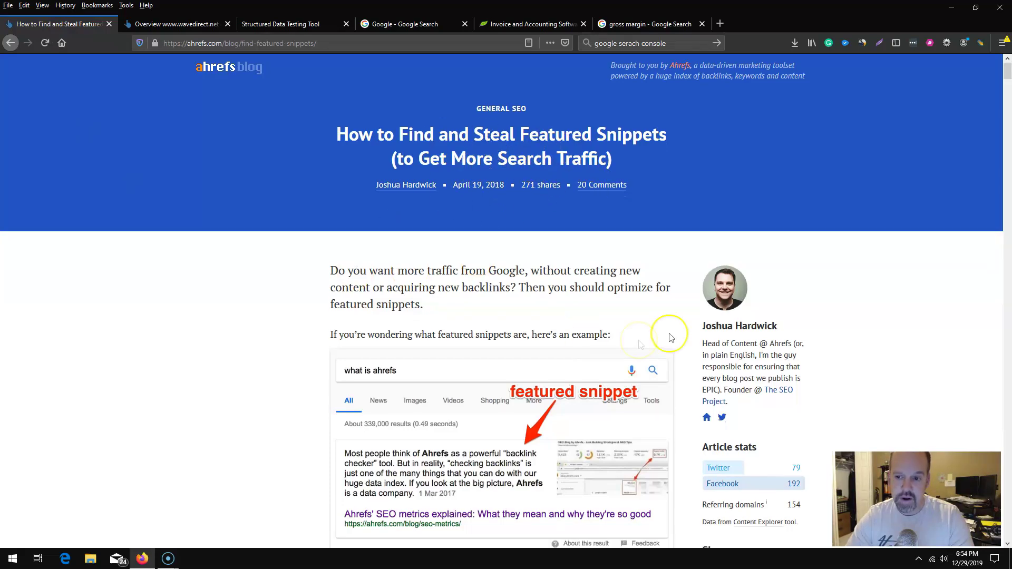
scroll(549, 347, "down", 20)
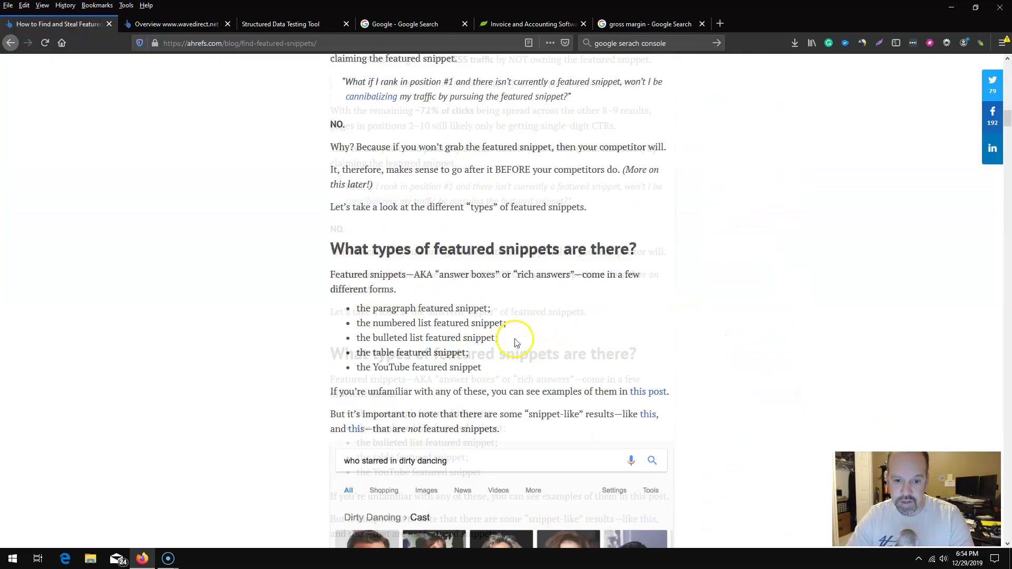
scroll(511, 337, "down", 10)
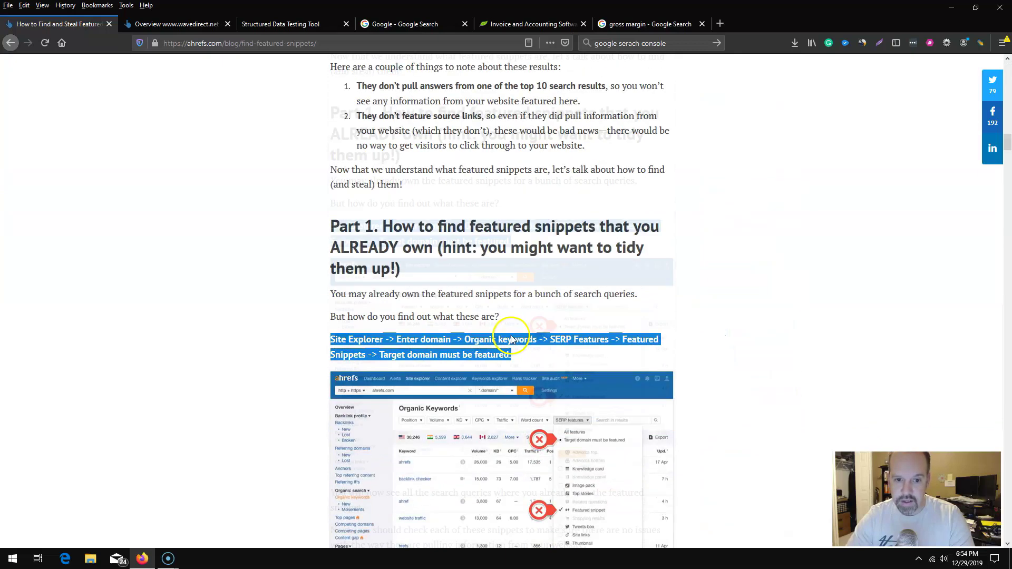
scroll(575, 315, "down", 9)
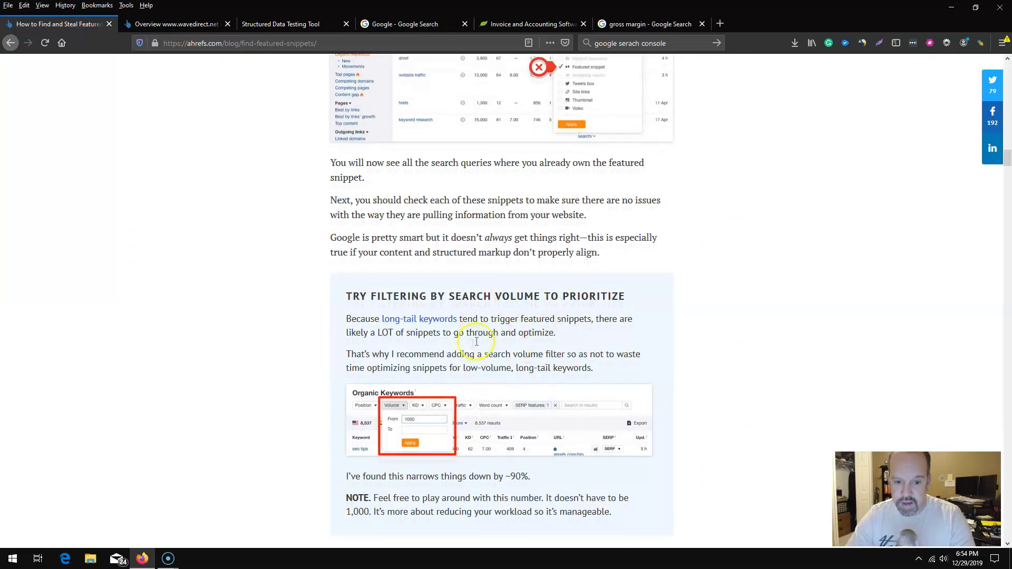
scroll(424, 373, "down", 10)
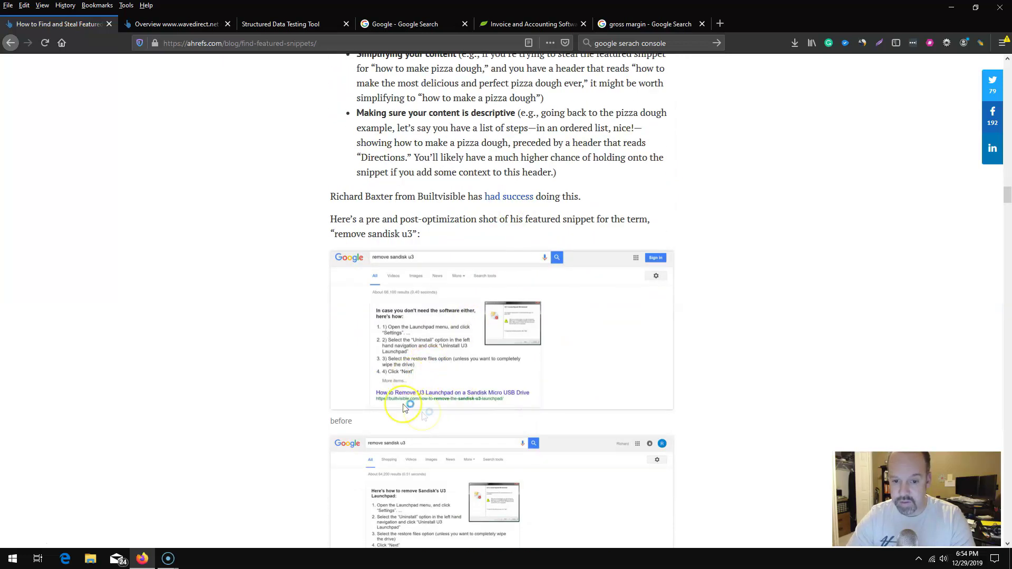
scroll(453, 406, "down", 10)
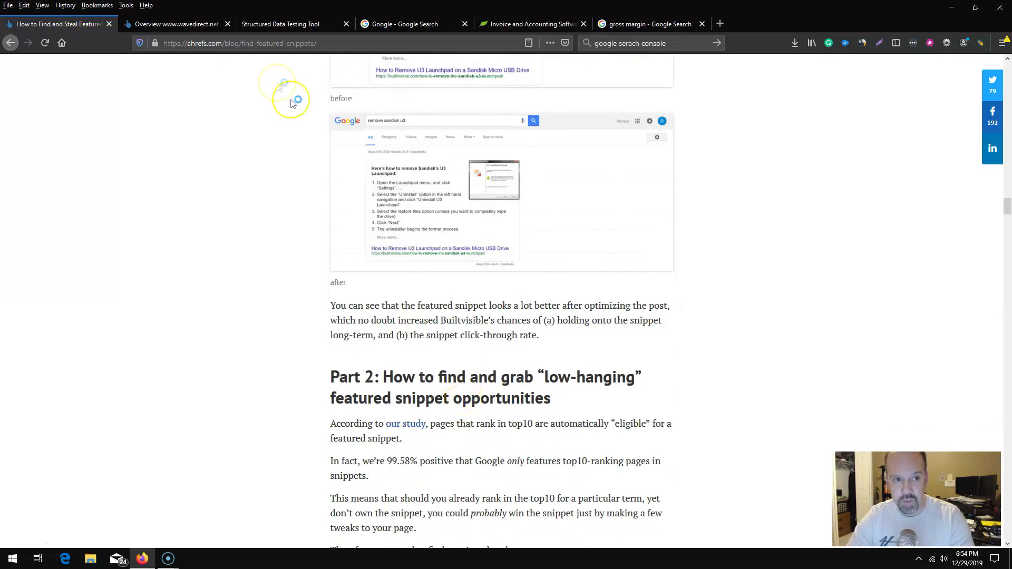
Return to the FreshBooks featured-snippet keyword report and clear the keyword text selection.
left_click(194, 27)
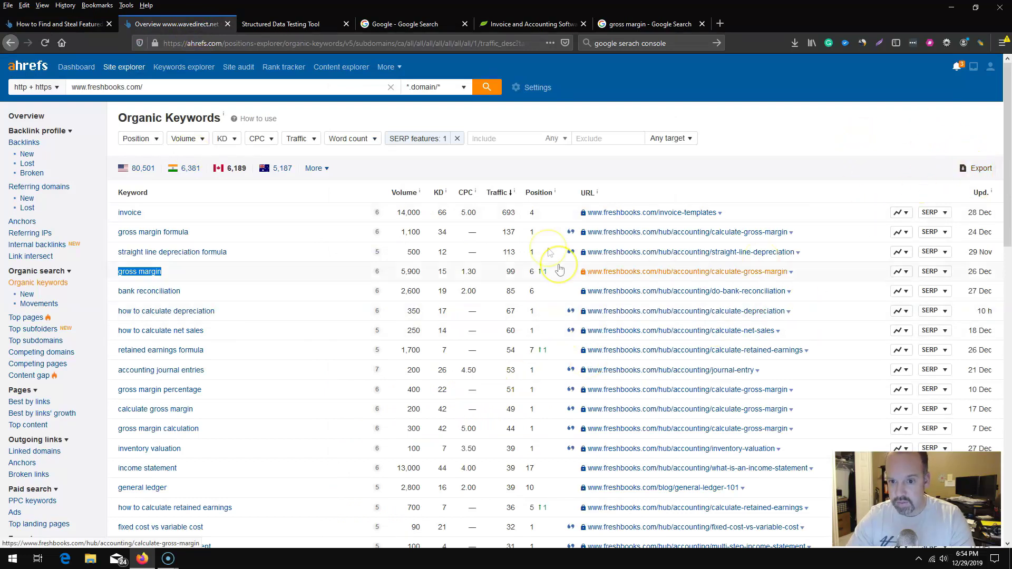
mouse_move(572, 236)
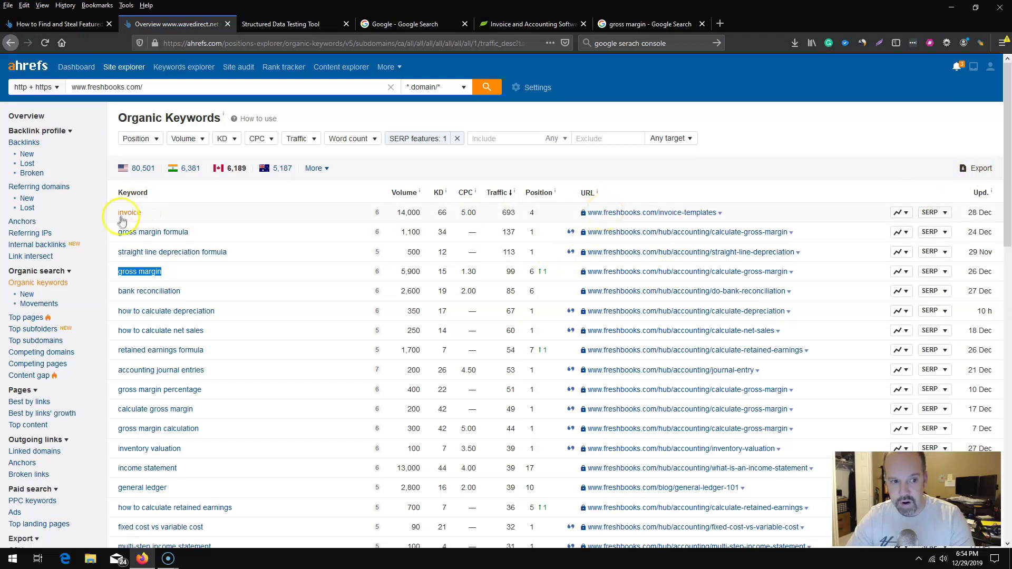
left_click(571, 214)
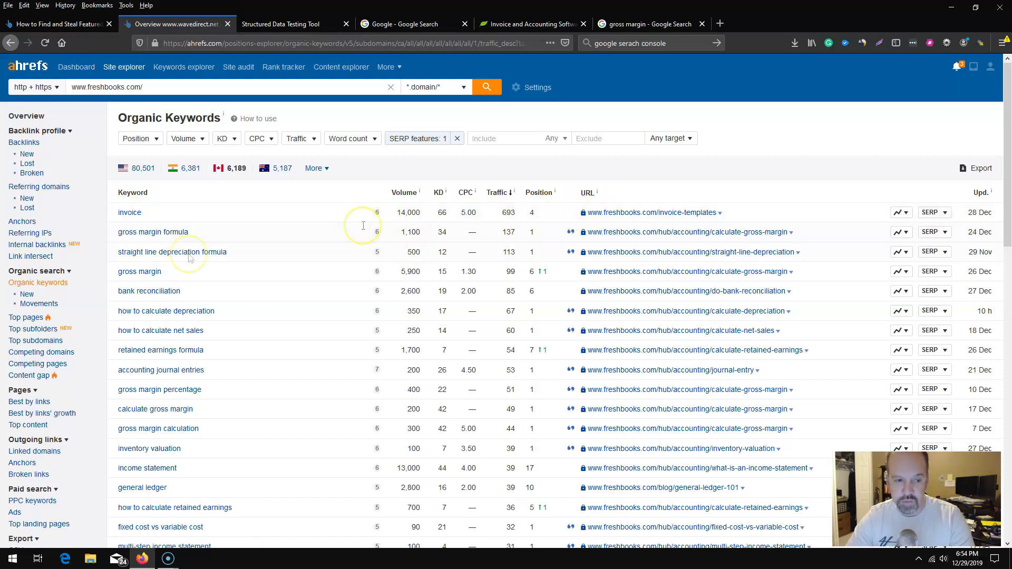
Open Investopedia's 'Gross Margin Definition' featured-snippet page and copy its URL.
left_click(649, 25)
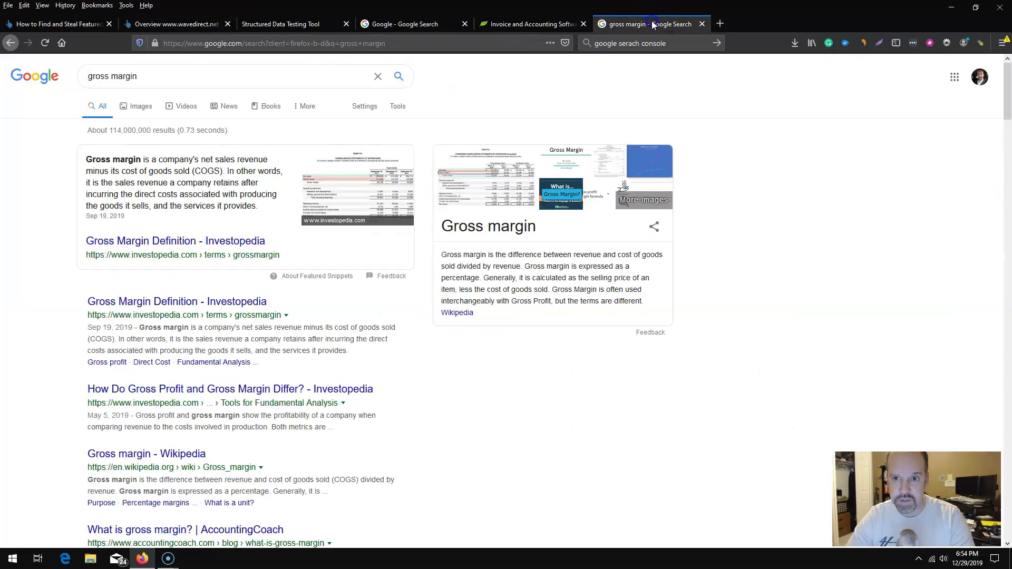
left_click(256, 243)
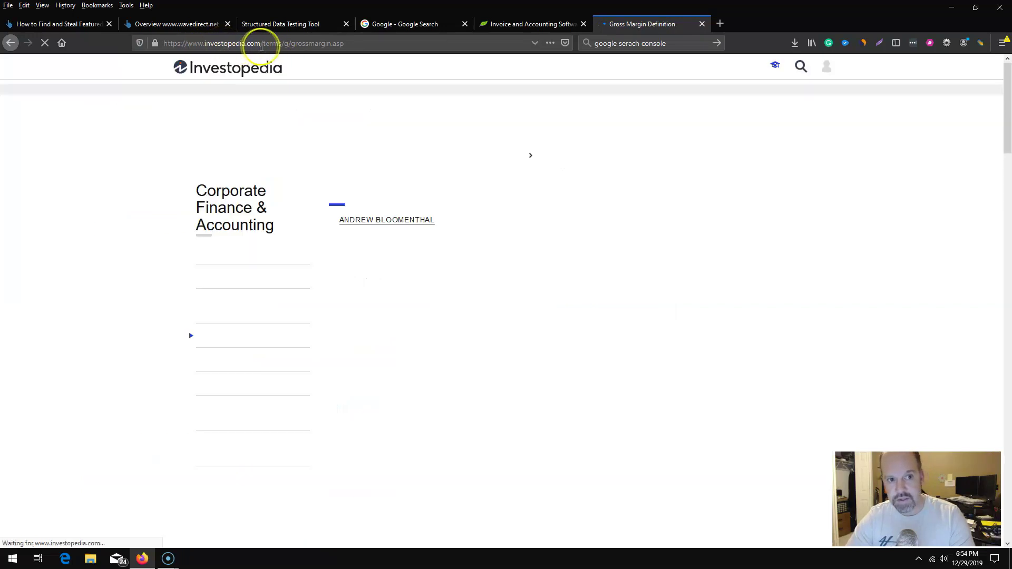
left_click(263, 43)
right_click(263, 45)
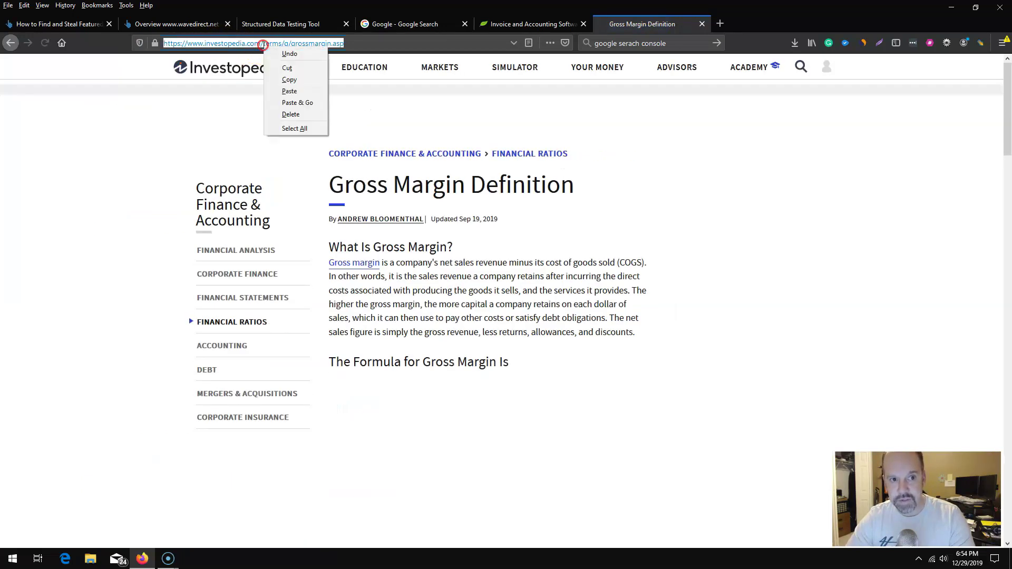
left_click(295, 81)
left_click(294, 25)
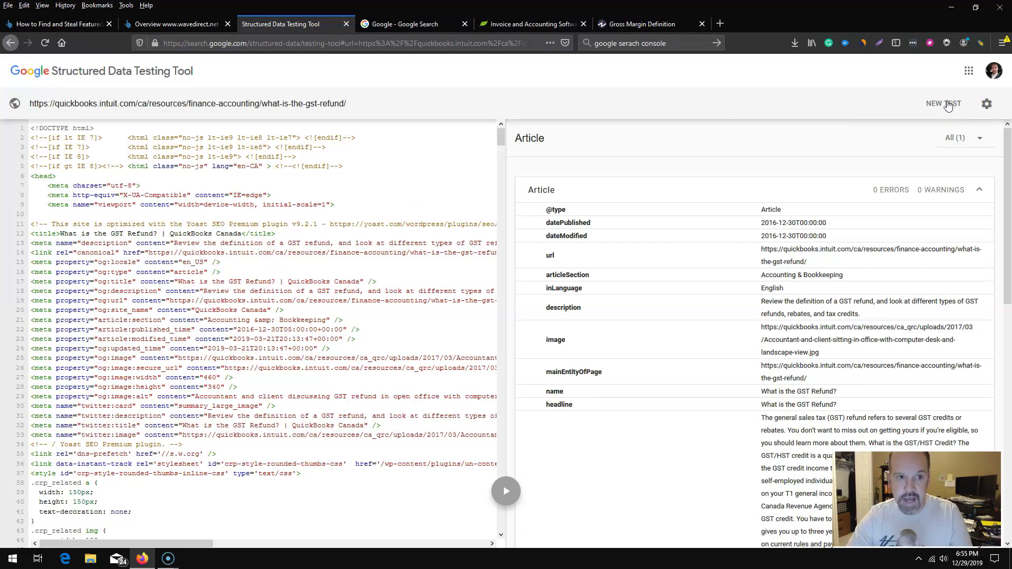
Replace the QuickBooks address with the Investopedia gross margin URL and run a new test.
left_click(948, 105)
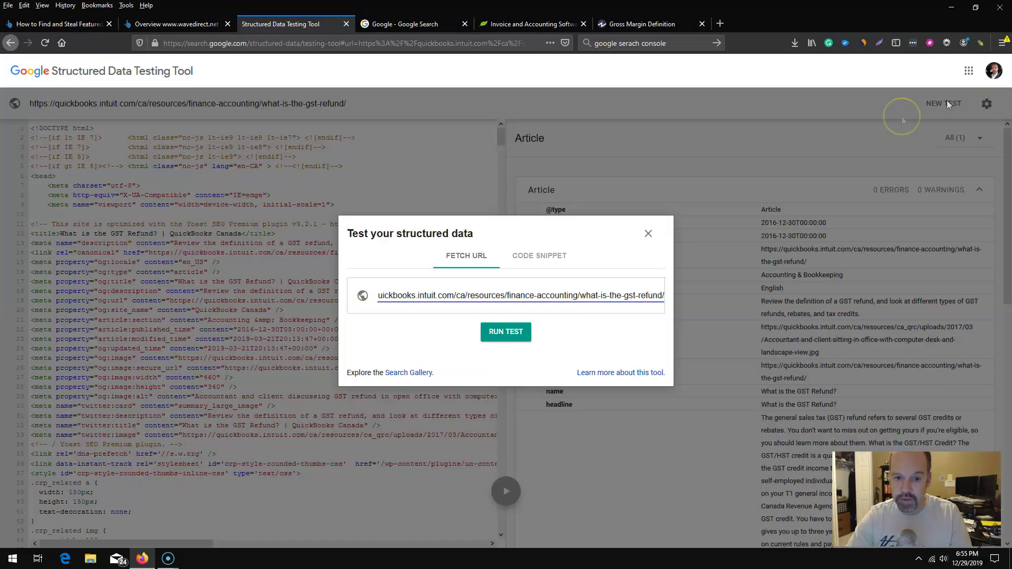
left_click(512, 294)
triple_click(512, 293)
left_click(512, 294)
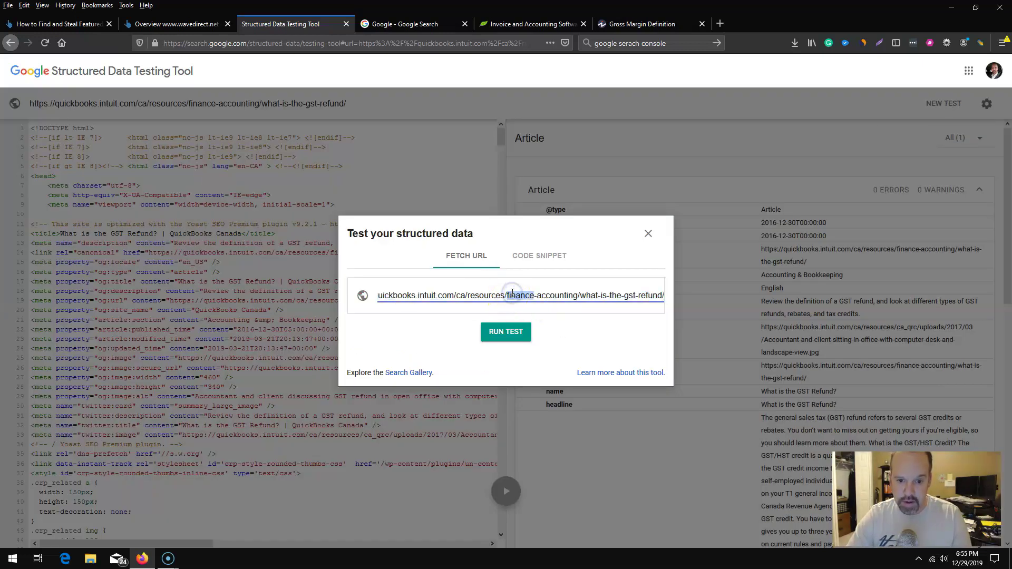
triple_click(512, 293)
key("ctrl+v")
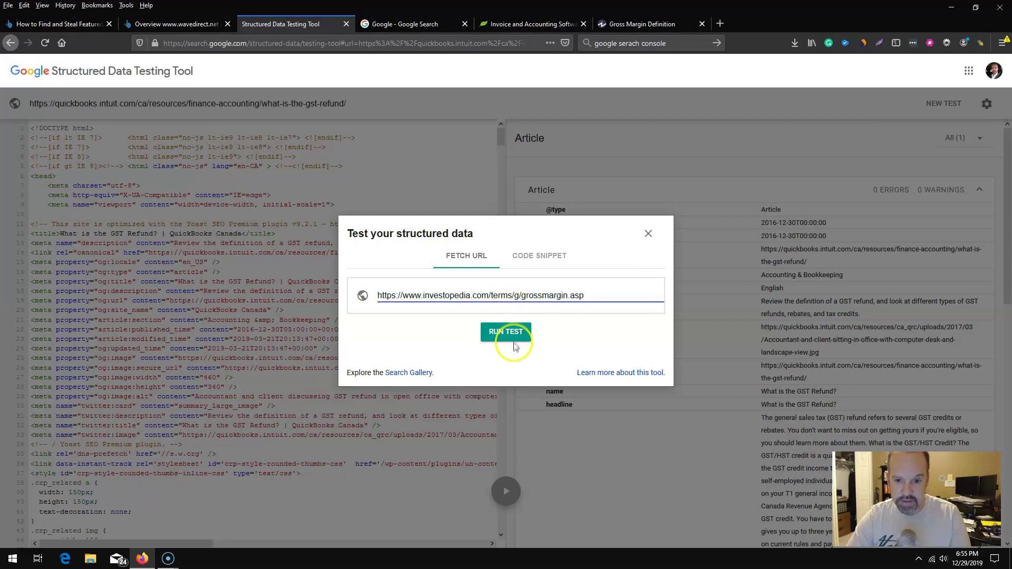
left_click(514, 338)
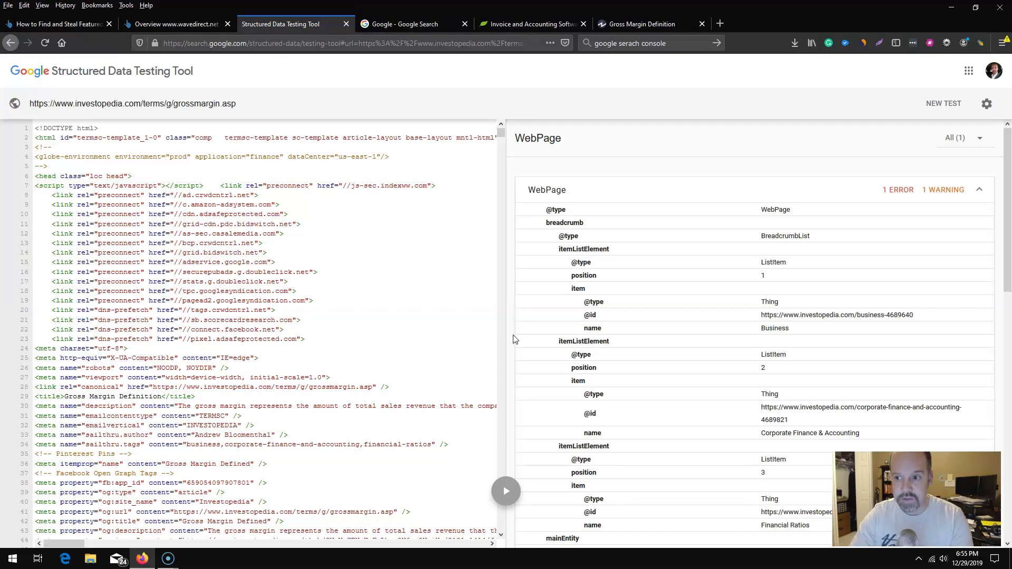
left_click(902, 193)
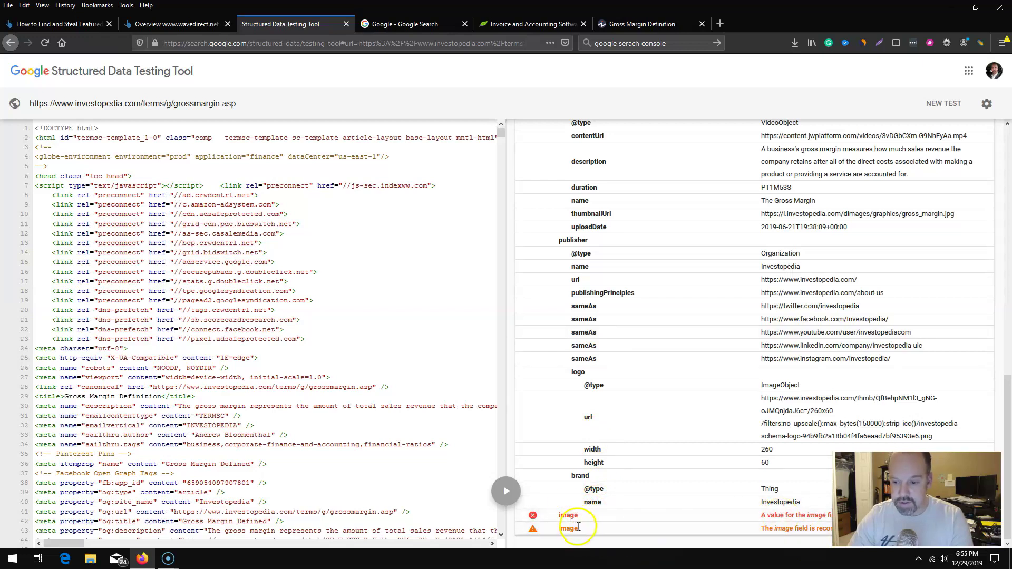
scroll(601, 506, "up", 20)
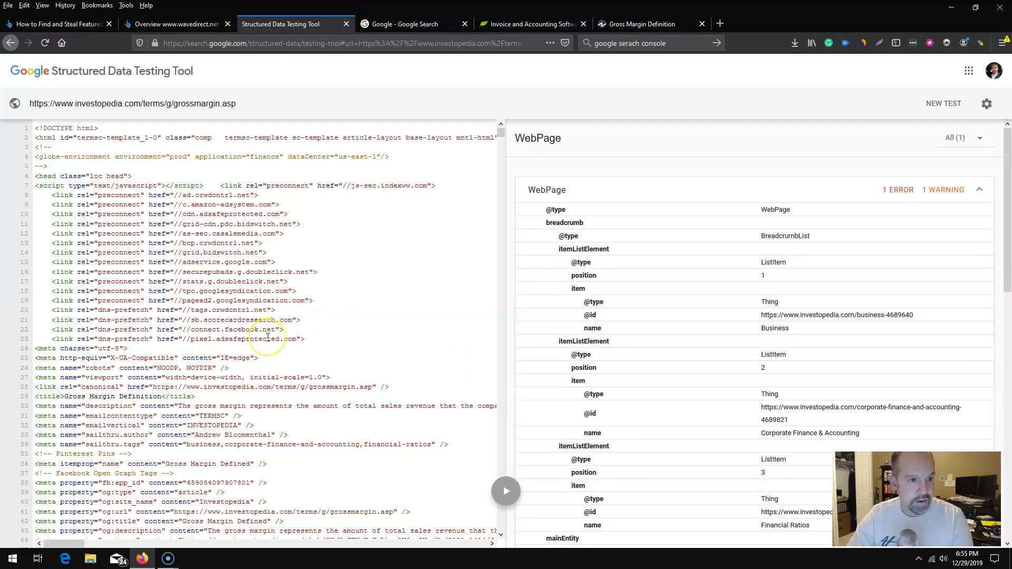
scroll(268, 338, "down", 8)
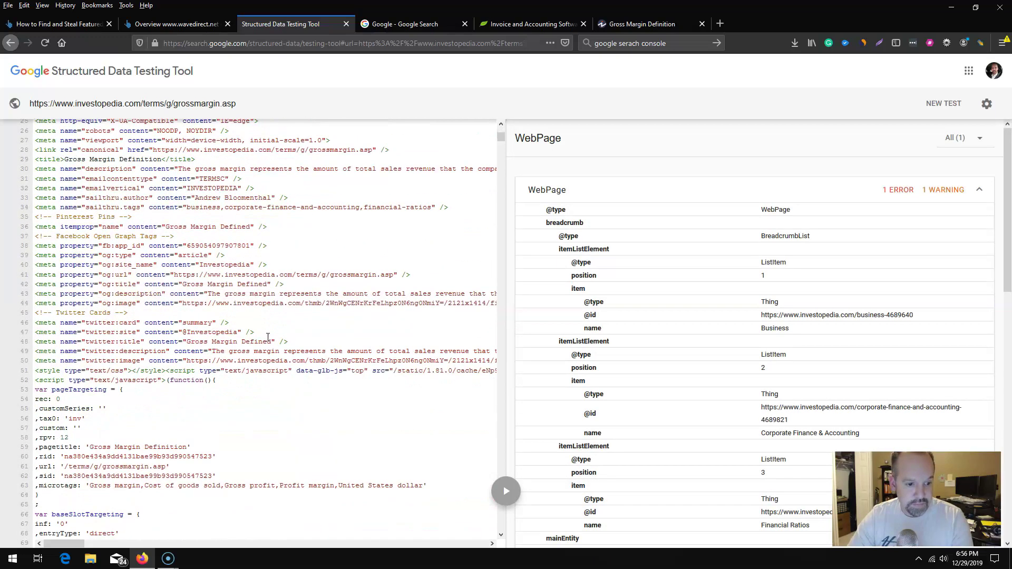
scroll(268, 337, "down", 17)
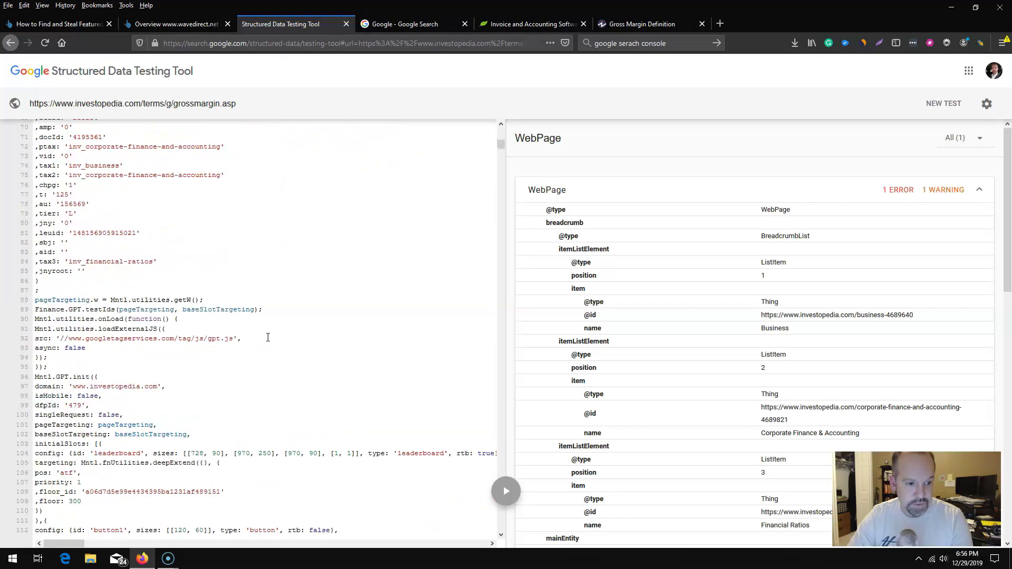
scroll(268, 337, "up", 20)
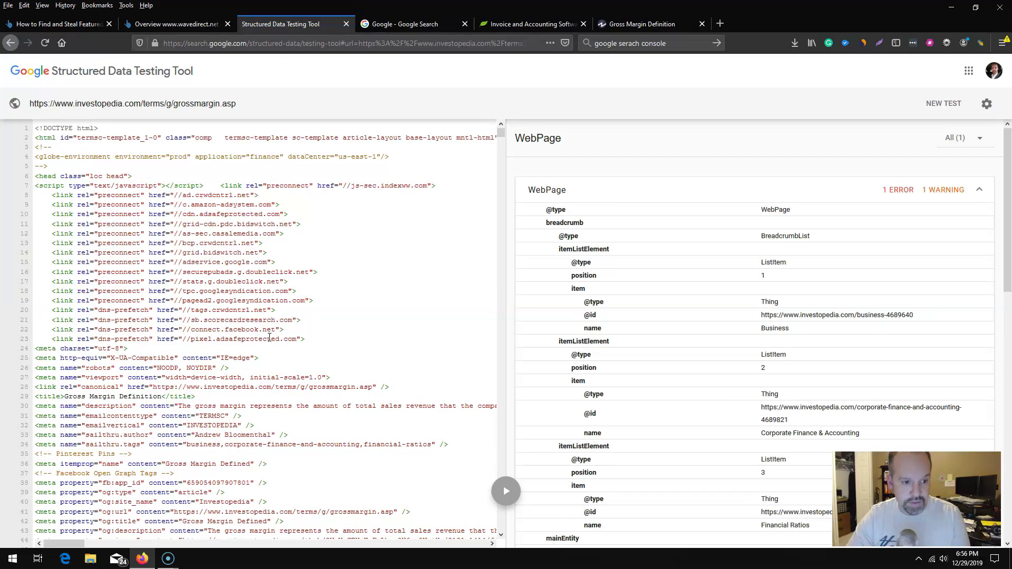
key("ctrl+f")
type("item")
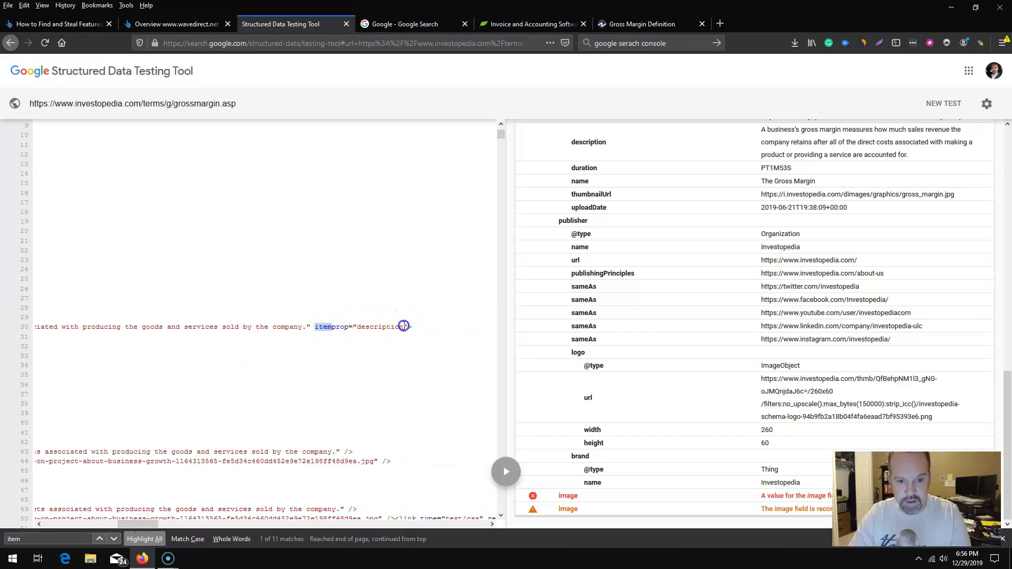
Inspect the itemprop description markup in Investopedia's source, then go back to the Ahrefs report.
left_click_drag(403, 327, 377, 339)
left_click(377, 339)
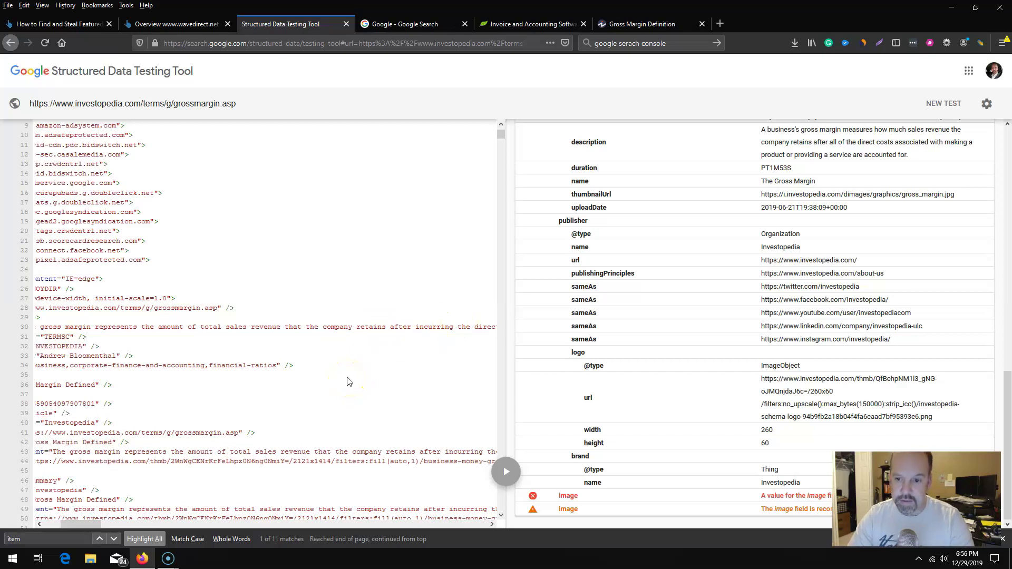
scroll(347, 382, "up", 3)
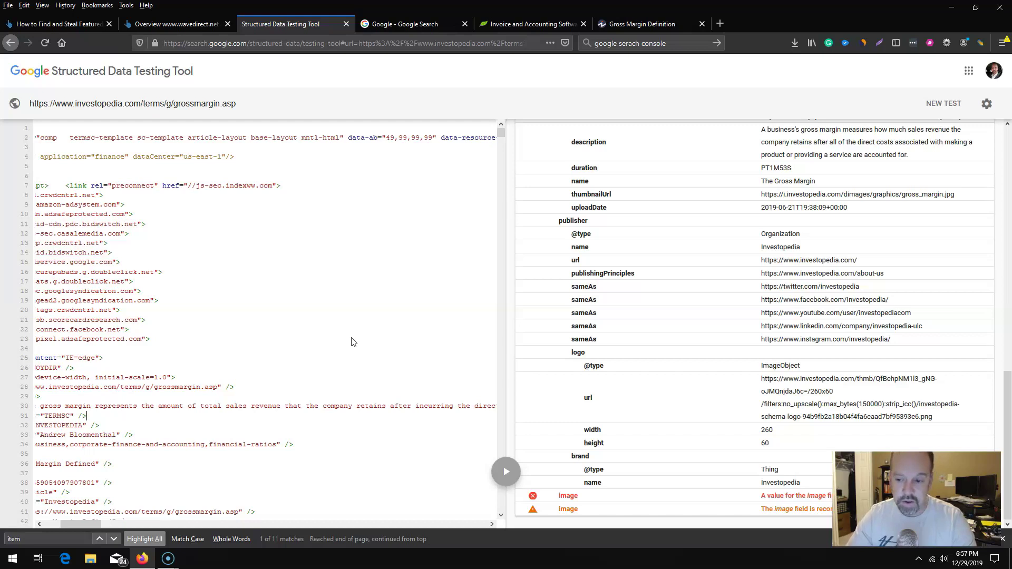
left_click(342, 414)
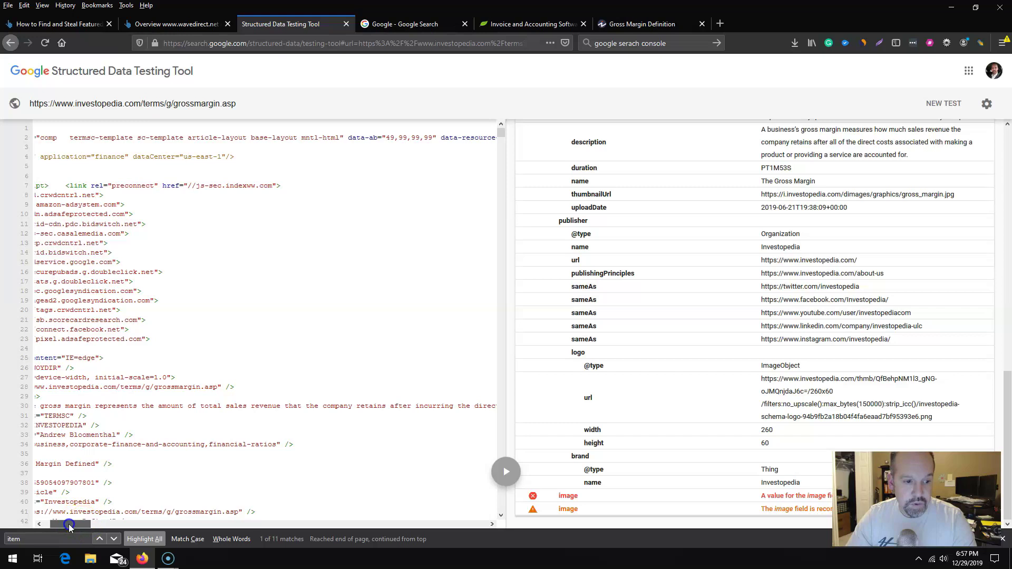
left_click_drag(84, 527, 18, 521)
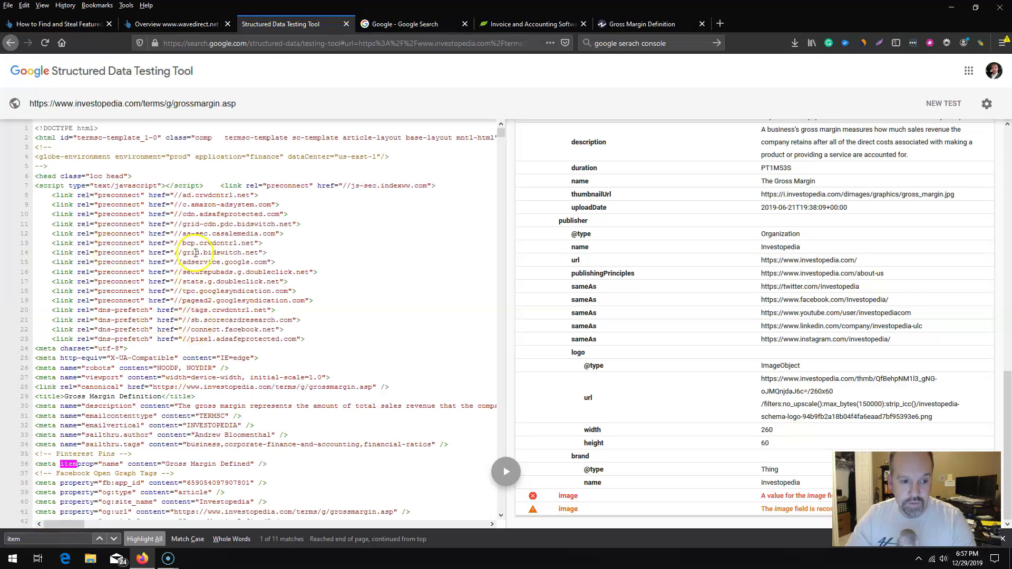
left_click(188, 26)
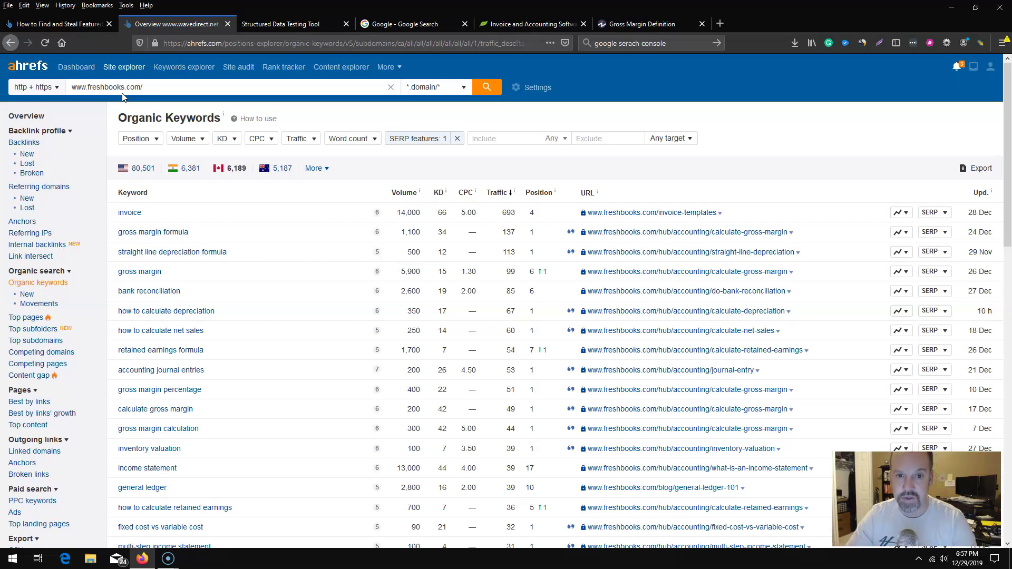
Return the Investopedia tab to Google's 'gross margin' results and close Ahrefs' SERP features filter.
left_click(429, 141)
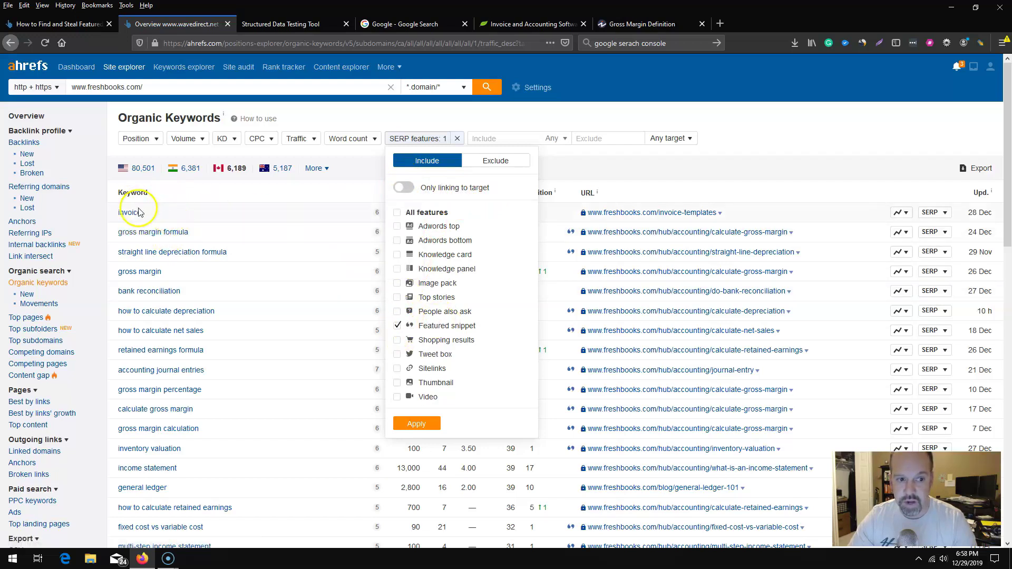
left_click(646, 23)
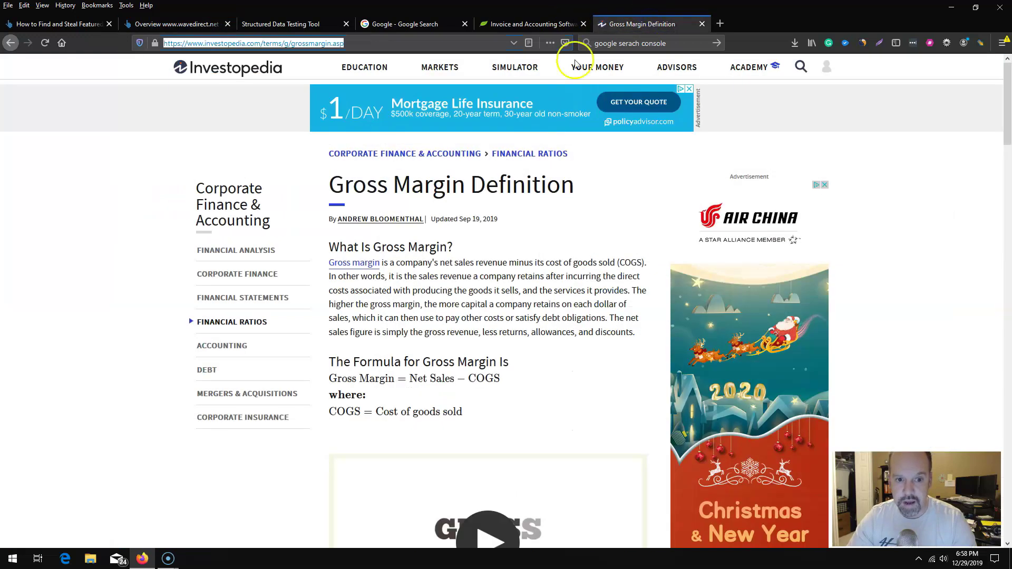
left_click(10, 44)
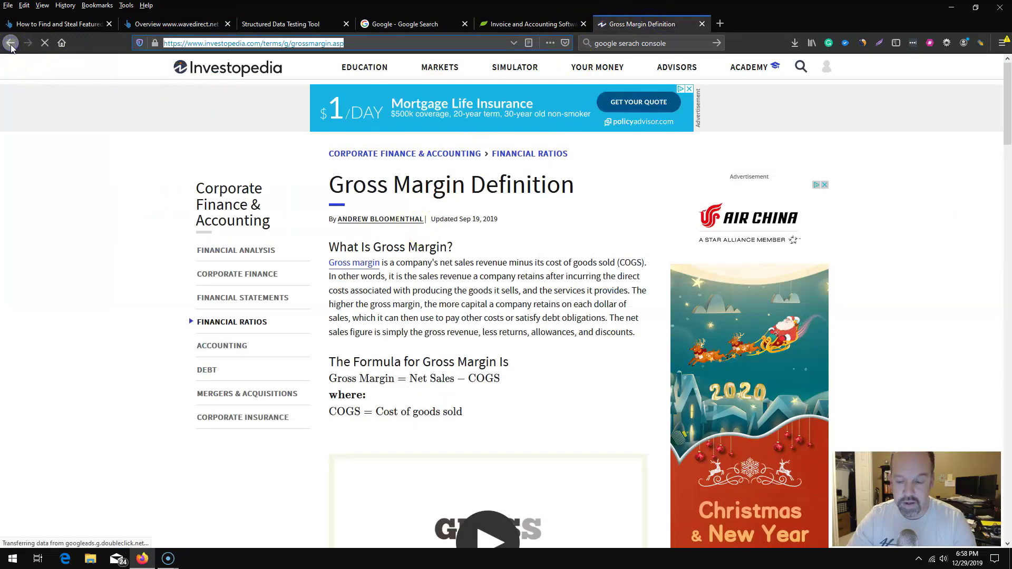
left_click(67, 42)
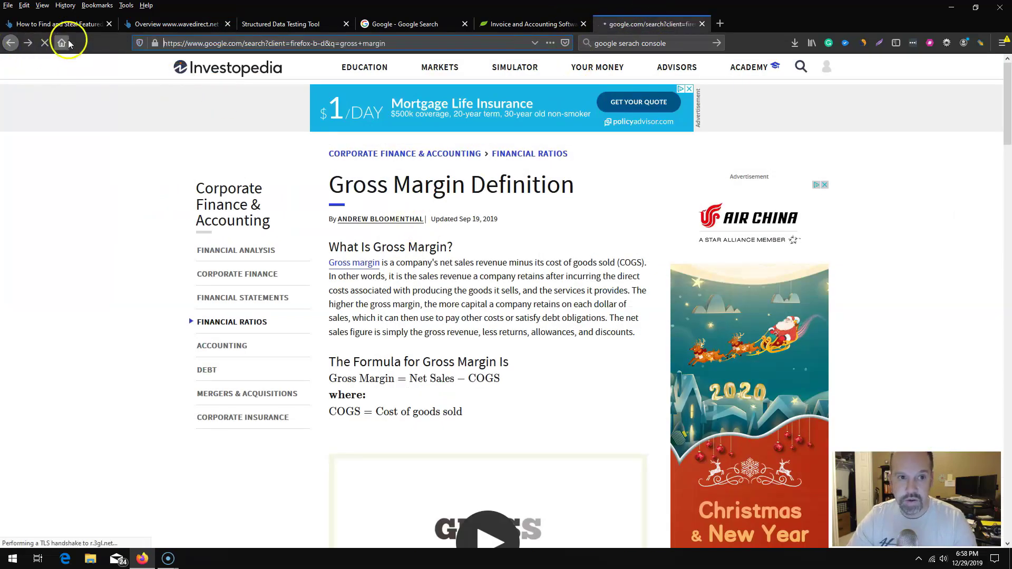
left_click(181, 24)
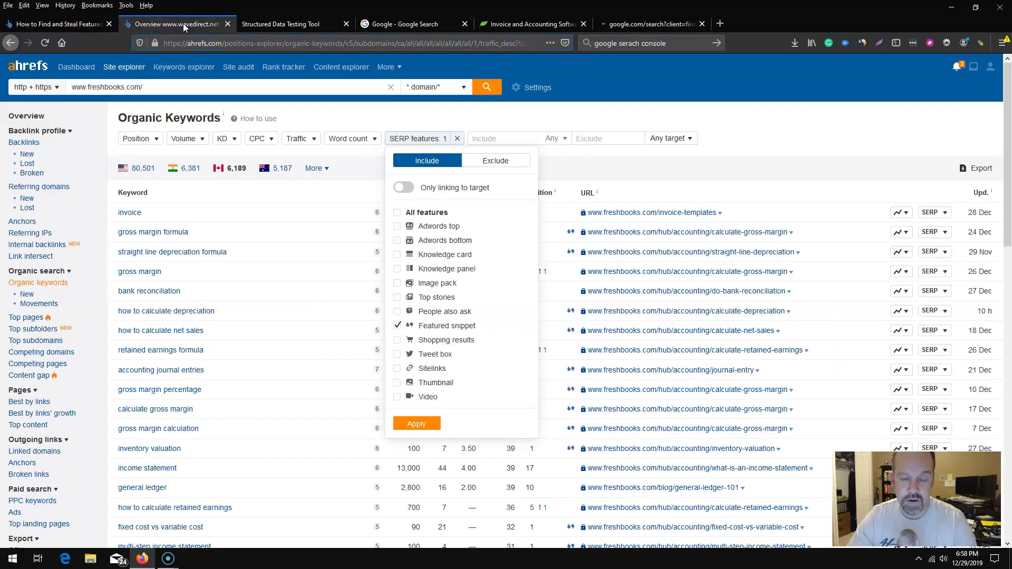
left_click(307, 111)
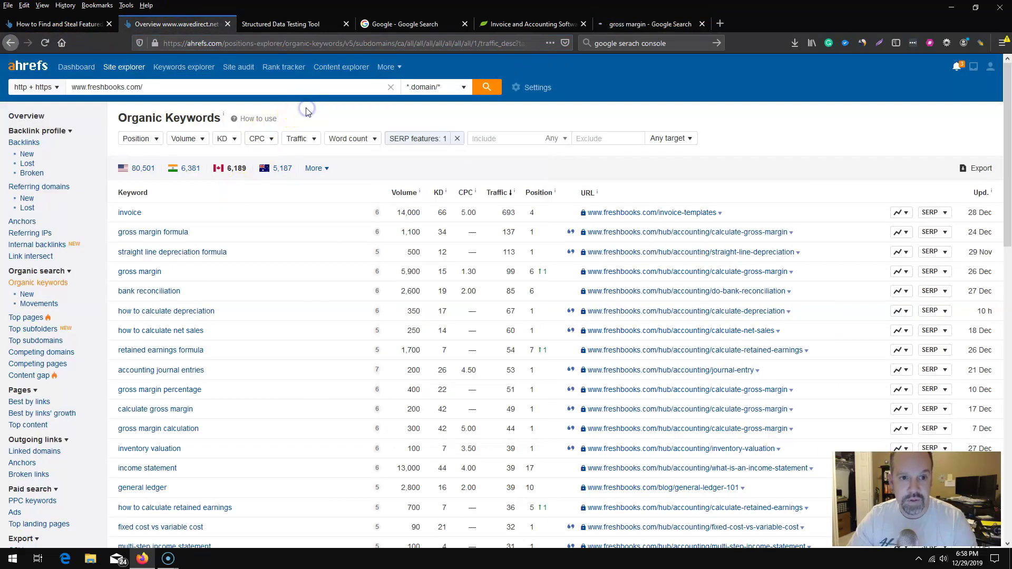
Apply a Position 1–10 filter to FreshBooks' featured-snippet organic keywords.
left_click(153, 143)
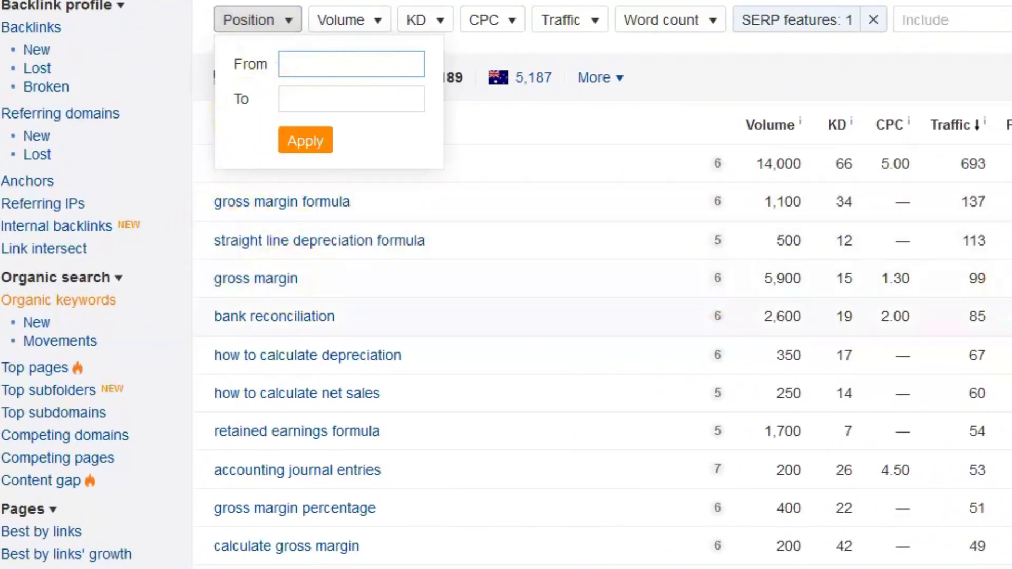
left_click(1008, 279)
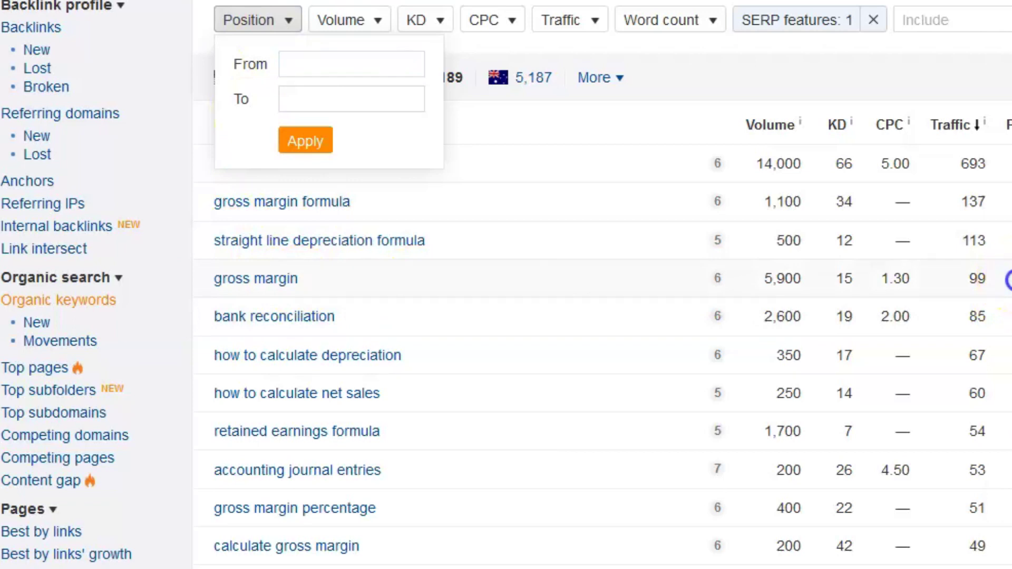
left_click(1008, 280)
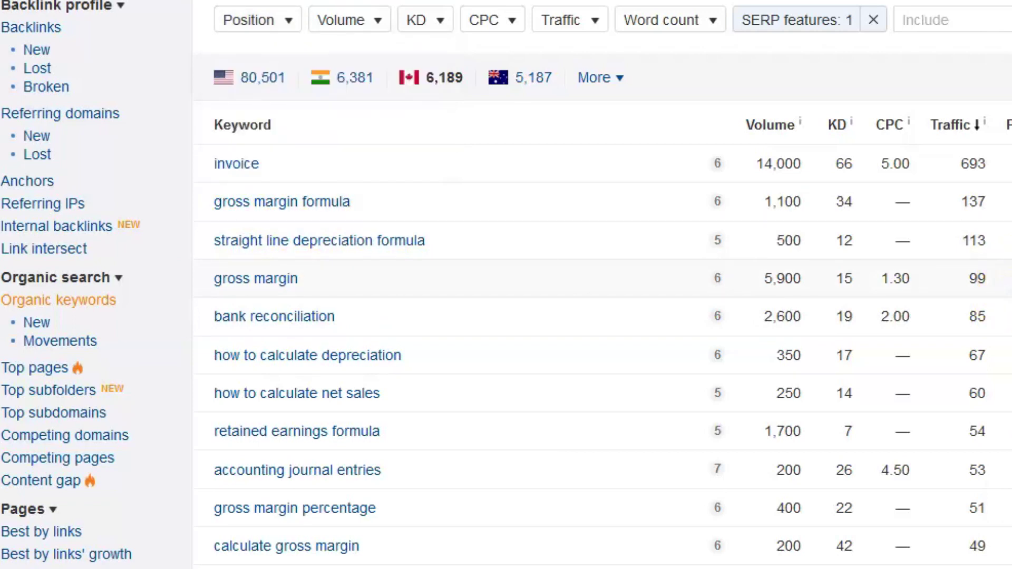
left_click(270, 22)
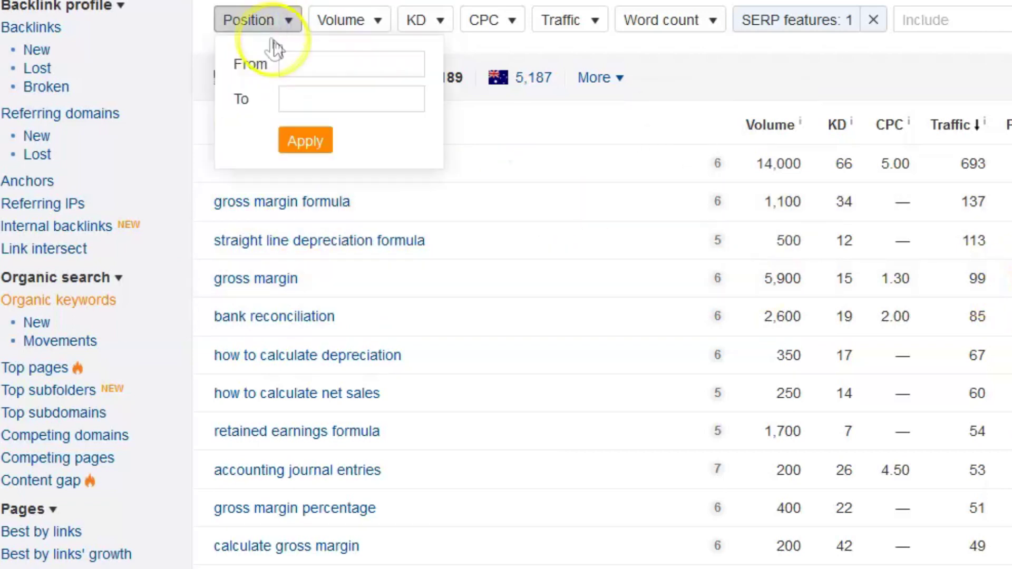
left_click(306, 62)
type("10")
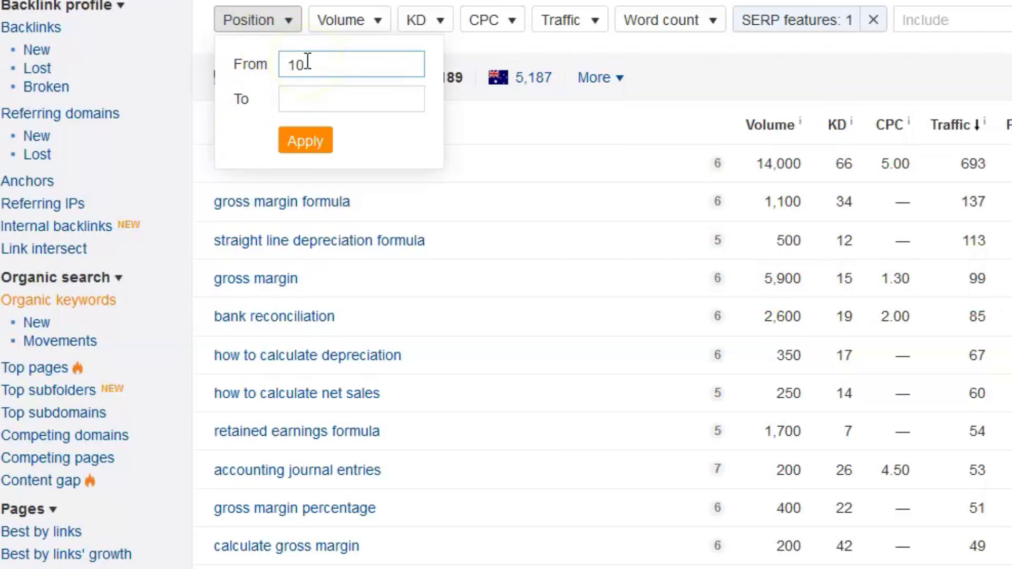
left_click(318, 100)
type("1")
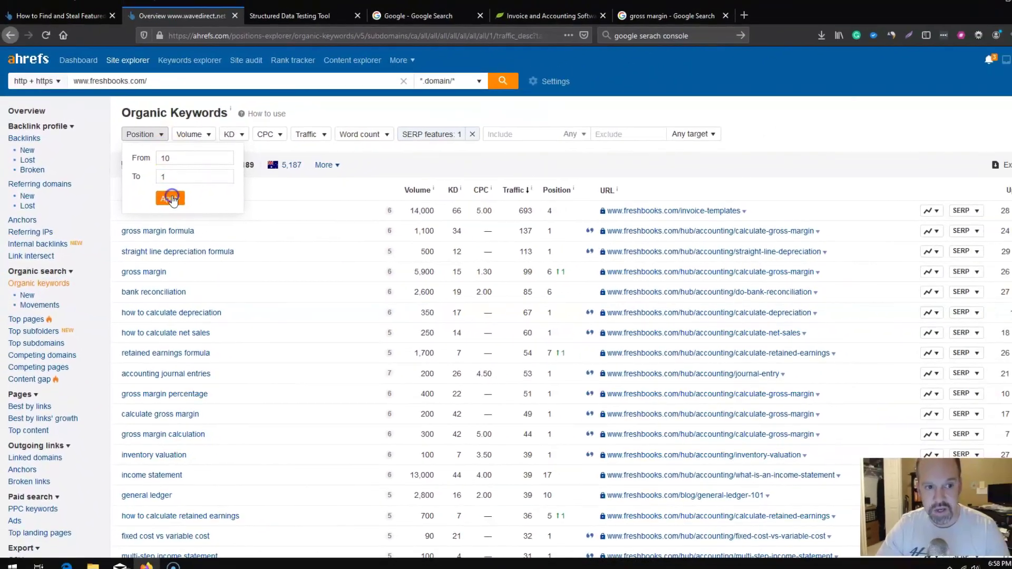
left_click(234, 175)
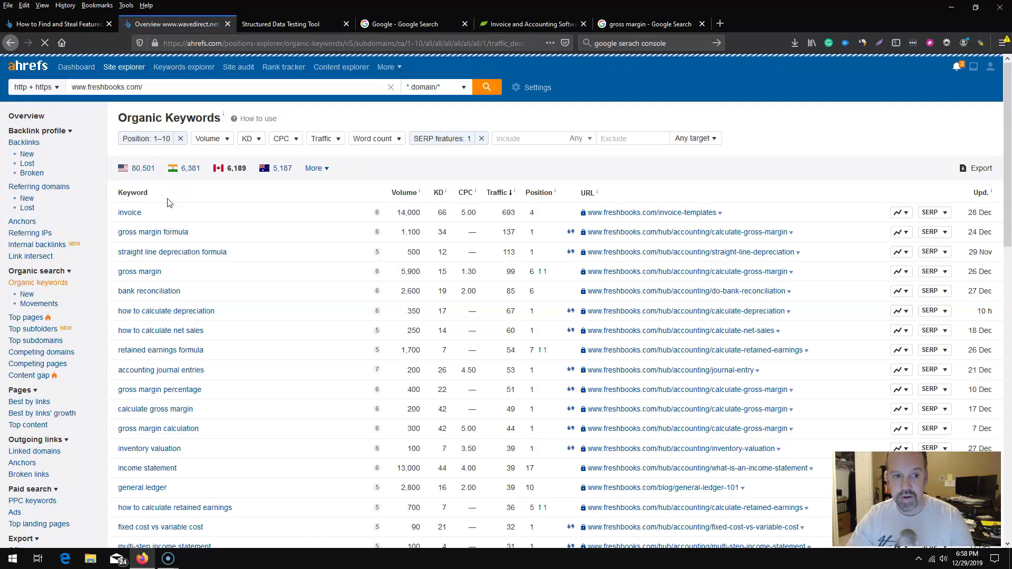
Copy the 'gross margin' keyword (position 6), then select 'retained earnings formula'.
scroll(192, 237, "down", 10)
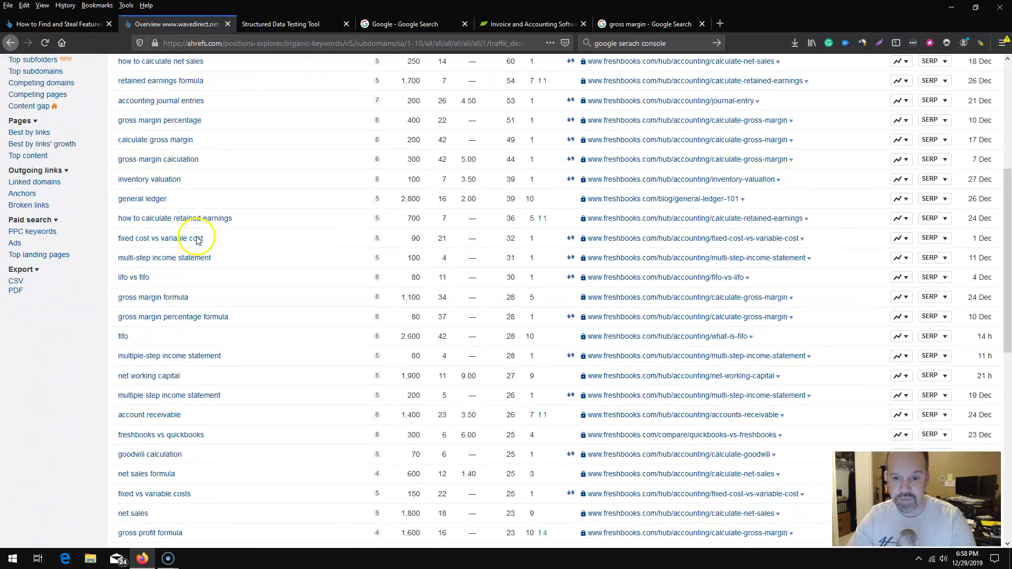
scroll(197, 240, "down", 4)
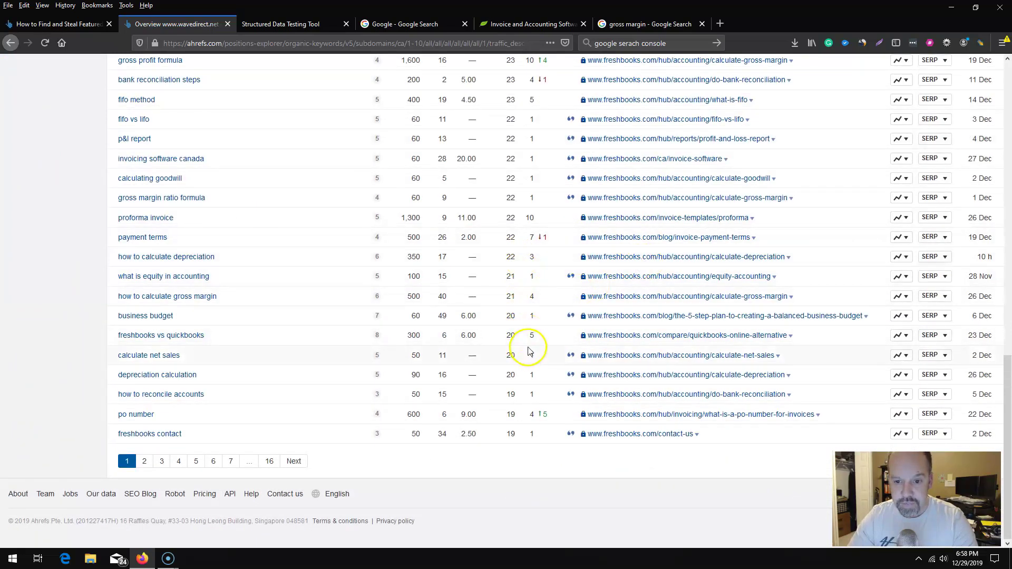
scroll(572, 385, "up", 15)
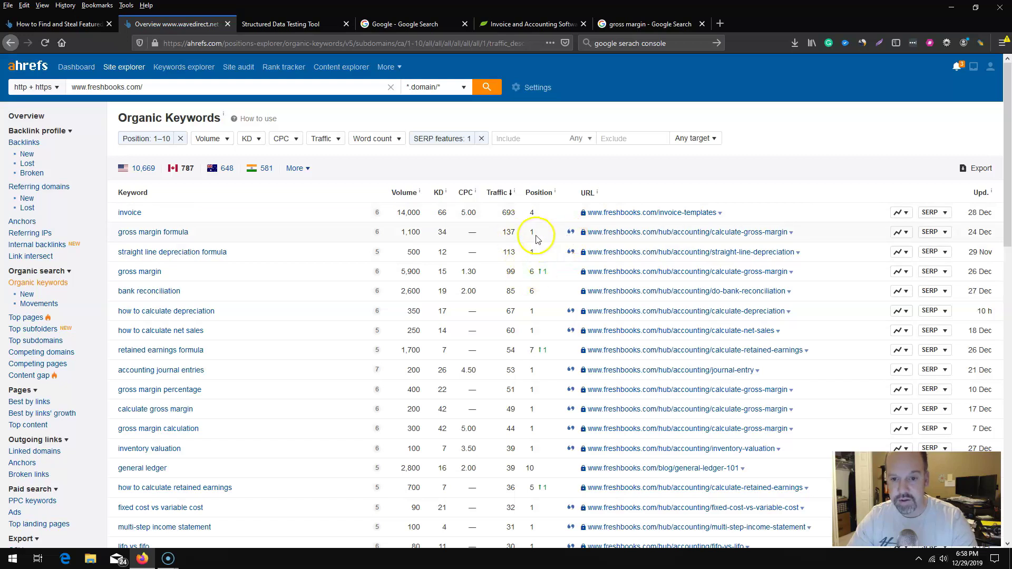
double_click(531, 272)
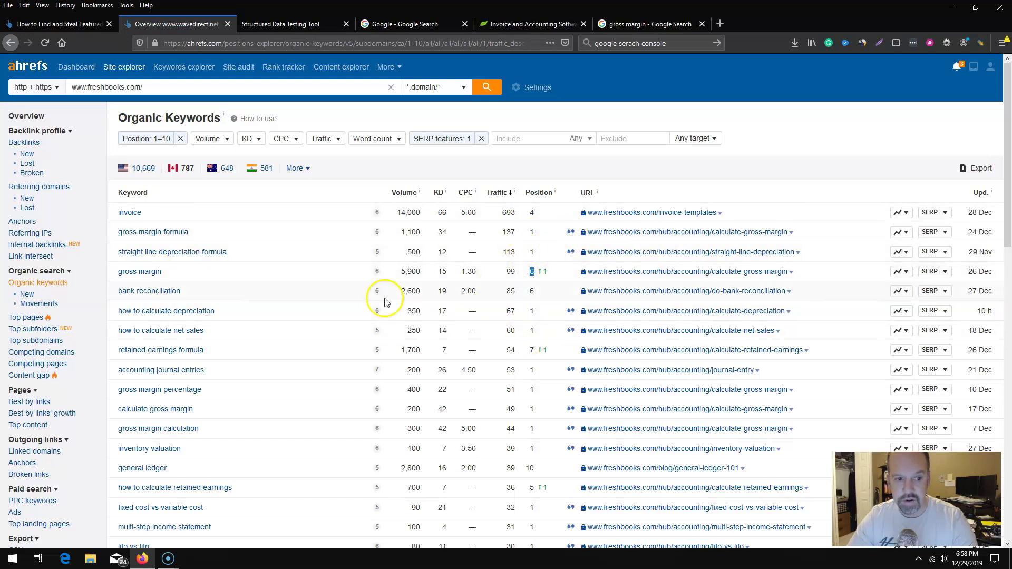
left_click_drag(169, 271, 118, 272)
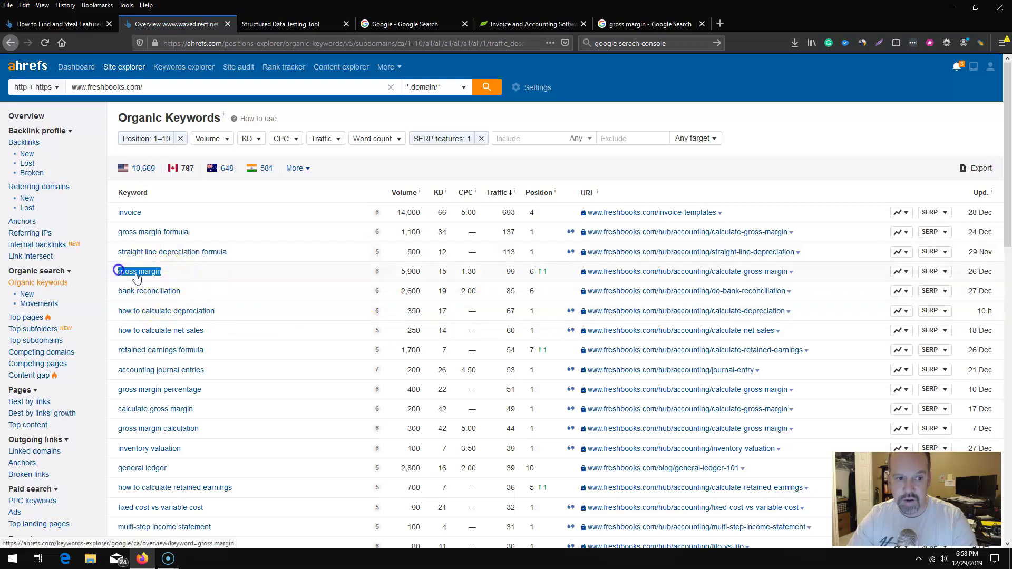
right_click(136, 277)
left_click(166, 364)
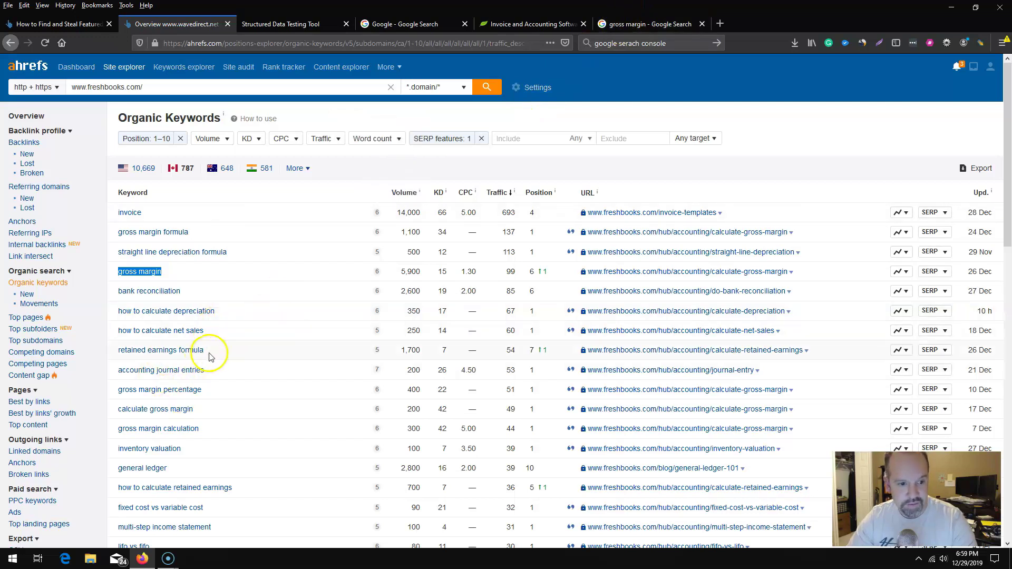
left_click_drag(209, 357, 117, 352)
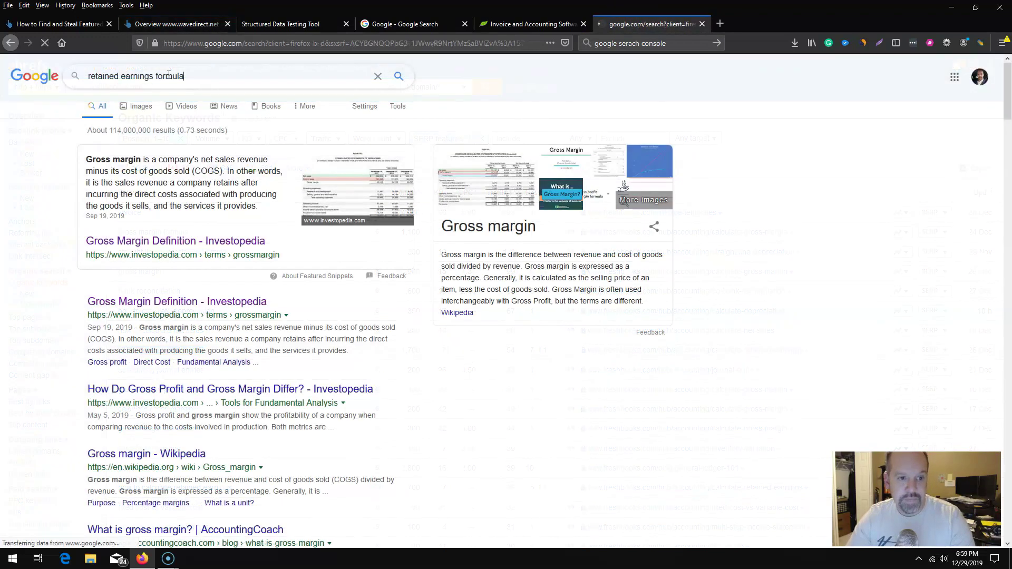
Open Investopedia's retained earnings article from the 'retained earnings formula' featured snippet.
left_click(127, 187)
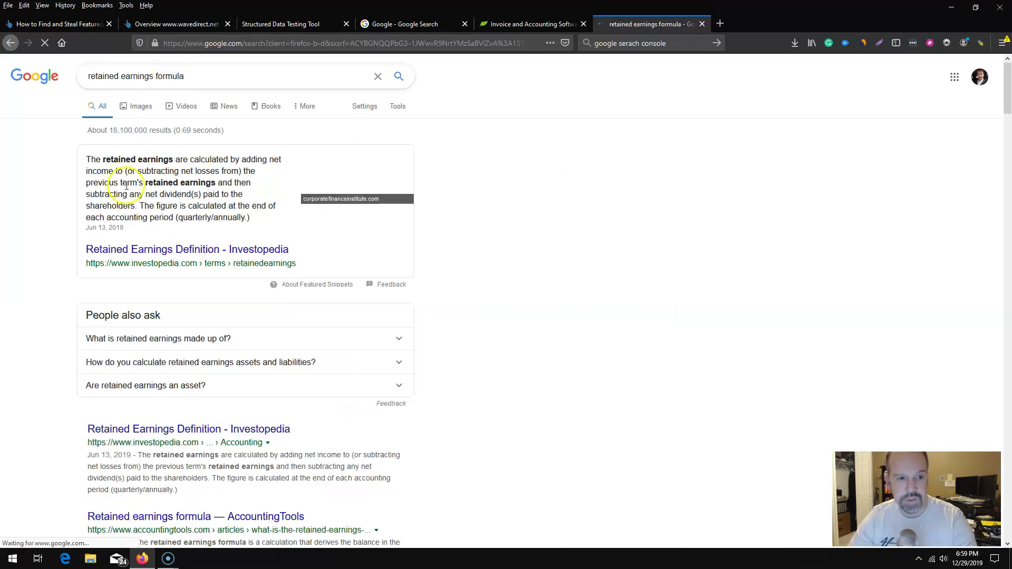
left_click(162, 274)
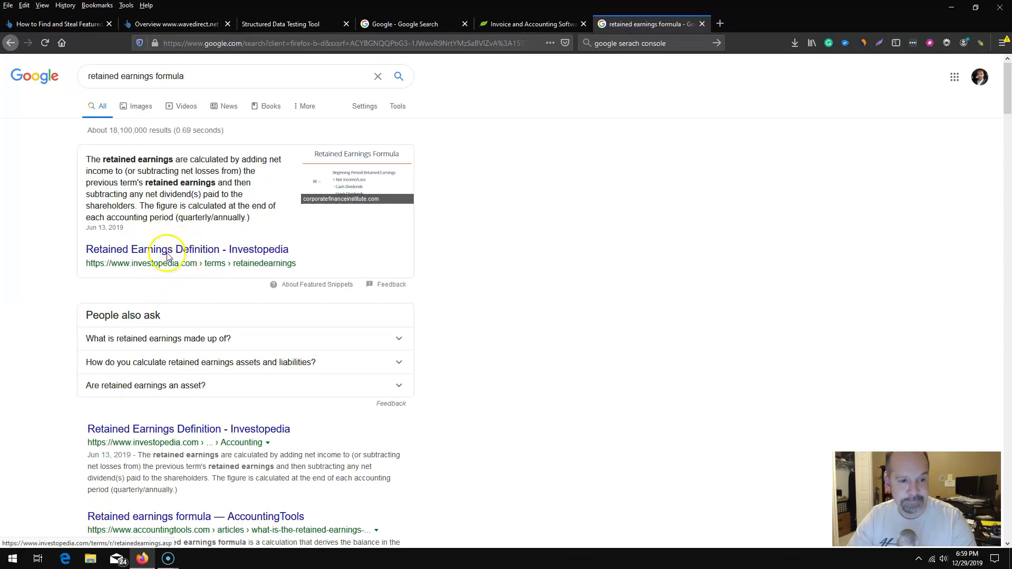
left_click(190, 259)
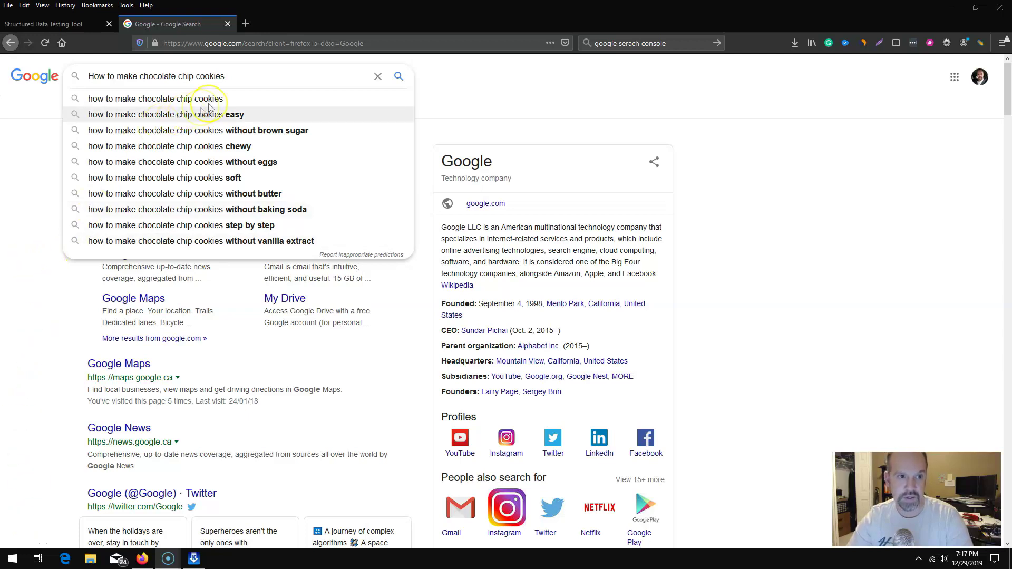
Search Google for 'How to make chocolate chip cookies'.
left_click(233, 75)
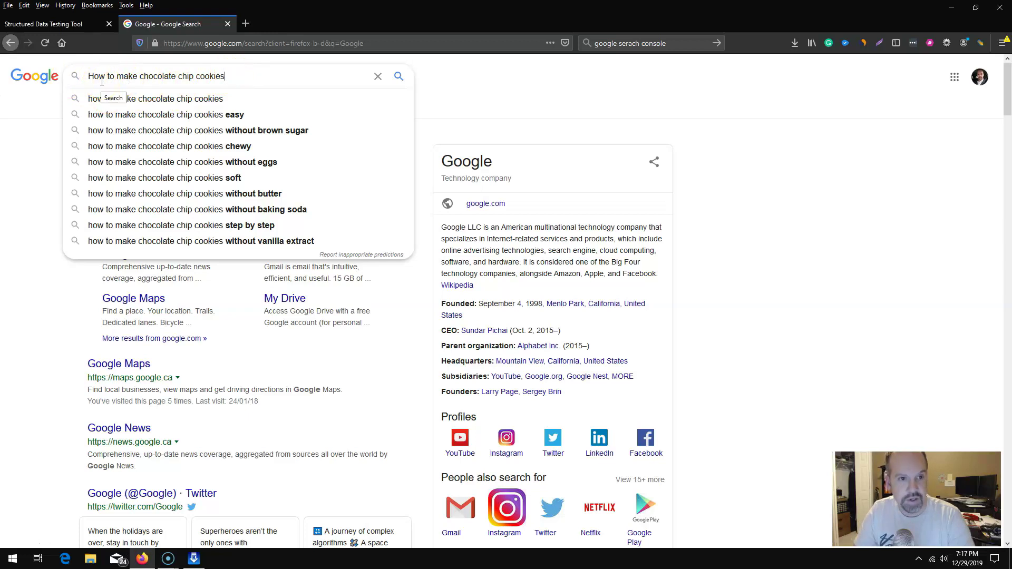
key("Return")
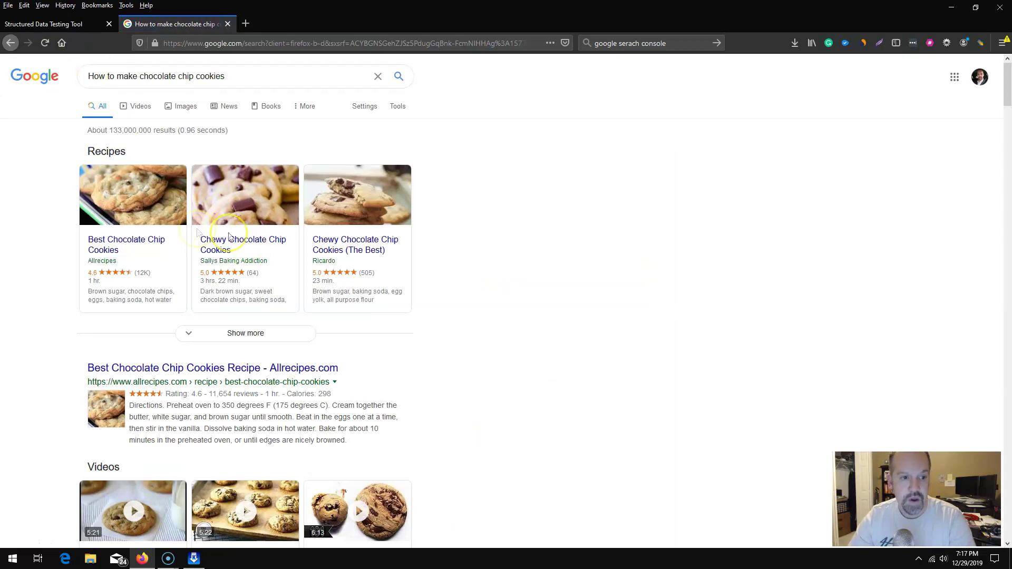
Show more recipes in the Recipes section and browse the chocolate chip cookie results.
left_click(234, 335)
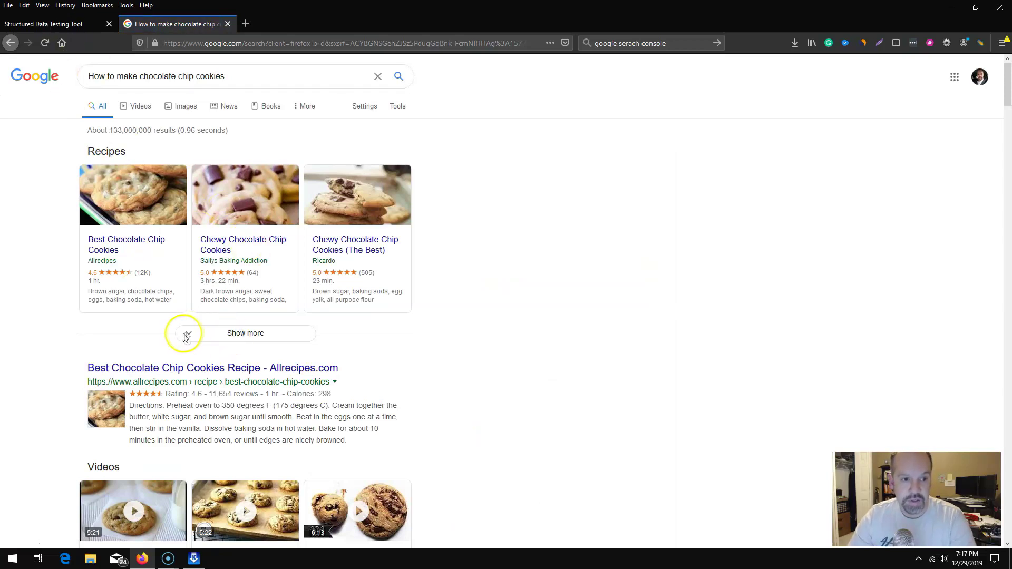
scroll(196, 340, "down", 3)
scroll(196, 340, "down", 4)
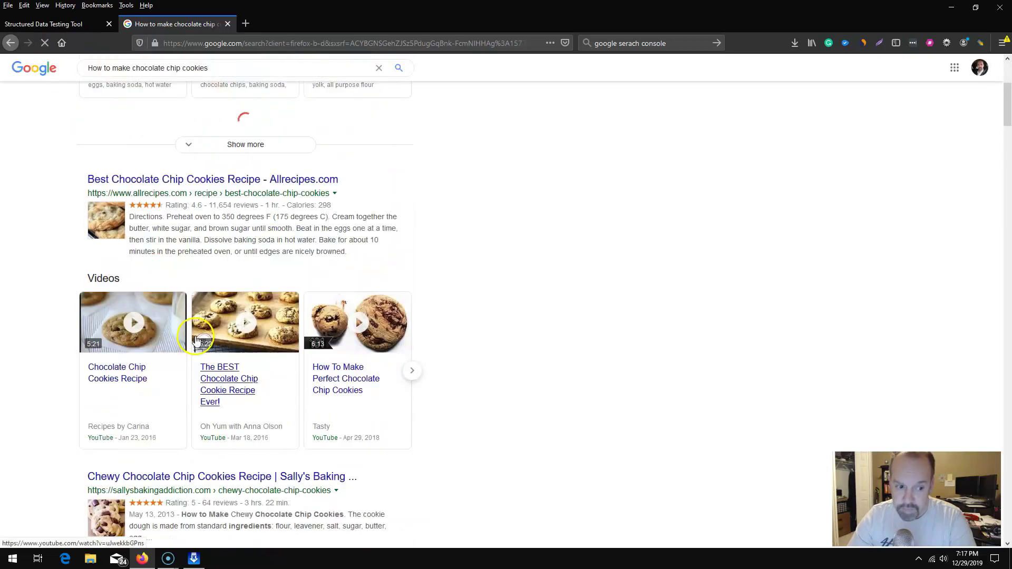
scroll(197, 334, "down", 3)
scroll(197, 331, "up", 10)
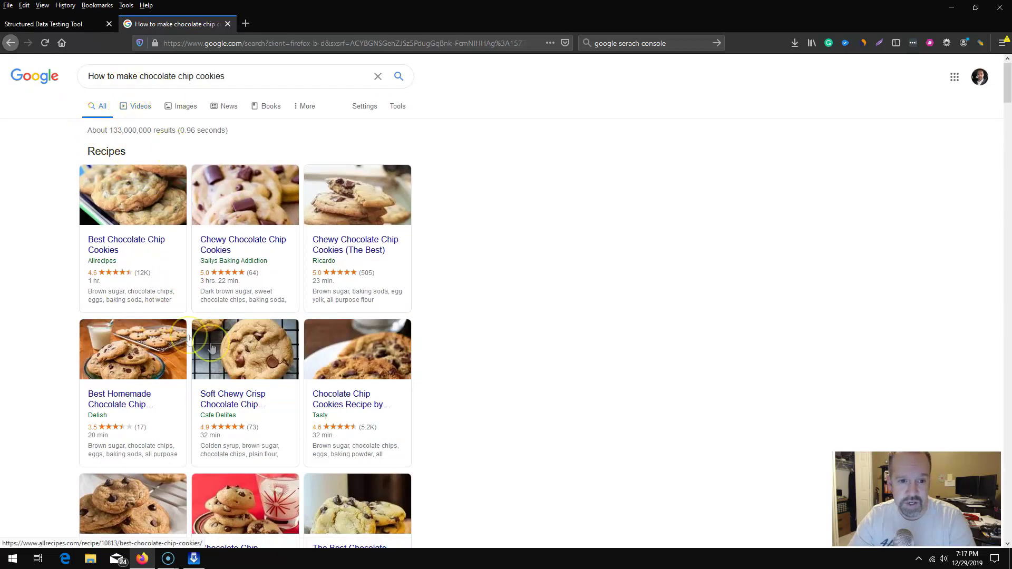
scroll(196, 327, "down", 5)
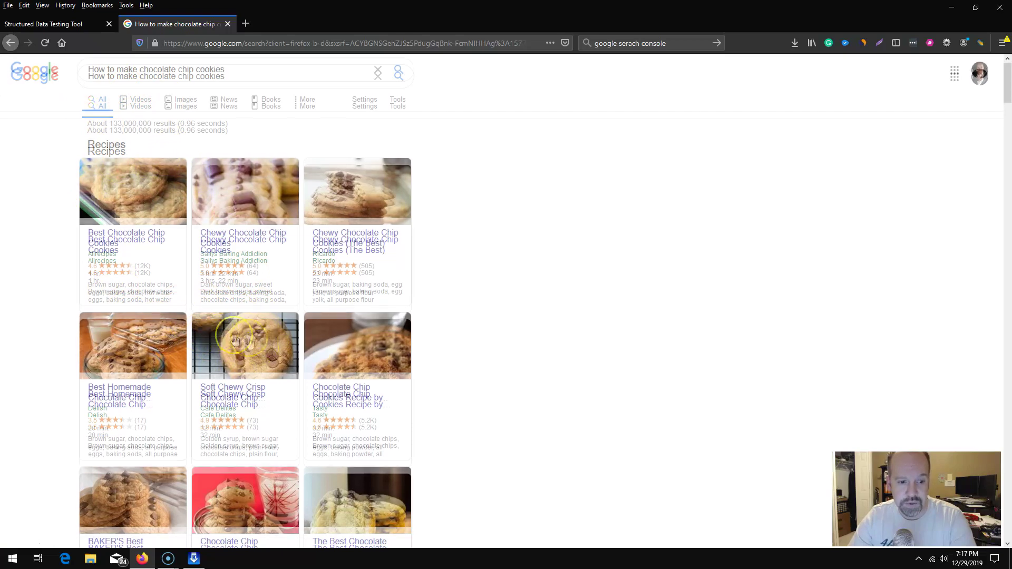
scroll(193, 333, "down", 2)
scroll(206, 316, "up", 8)
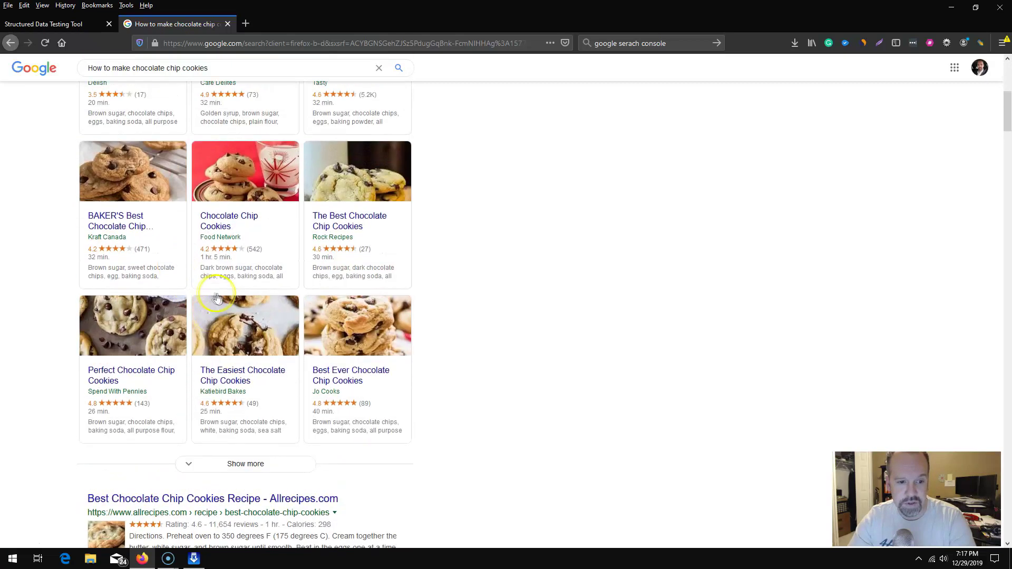
scroll(218, 297, "down", 10)
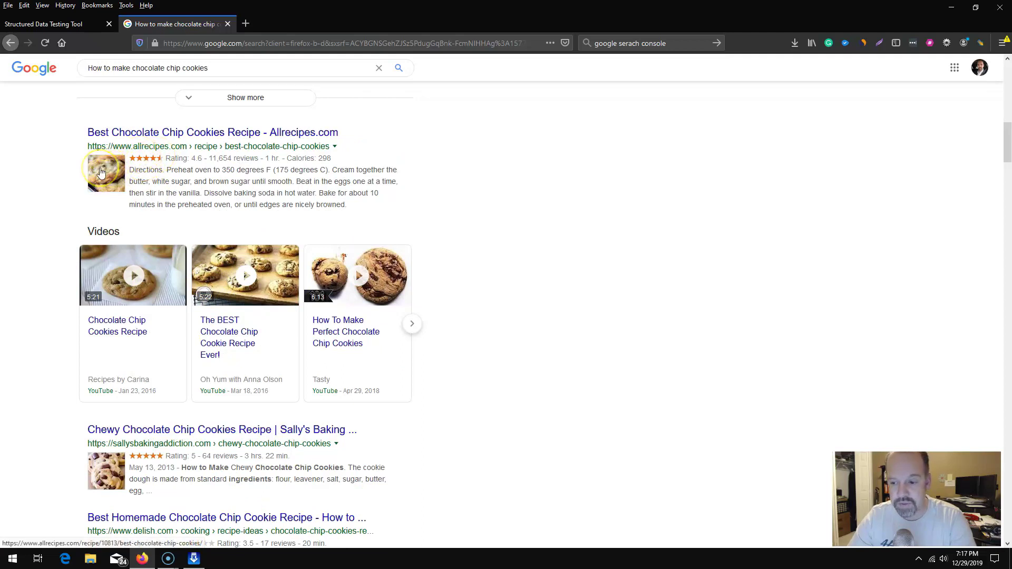
Open Sally's Baking Addiction 'Chewy Chocolate Chip Cookies' recipe from the results.
left_click(138, 131)
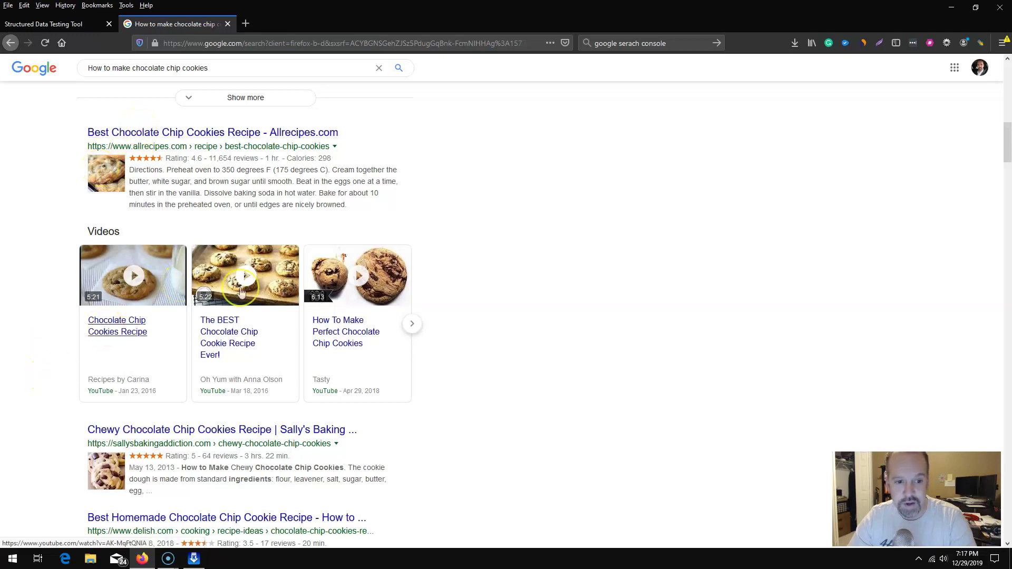
scroll(131, 385, "down", 10)
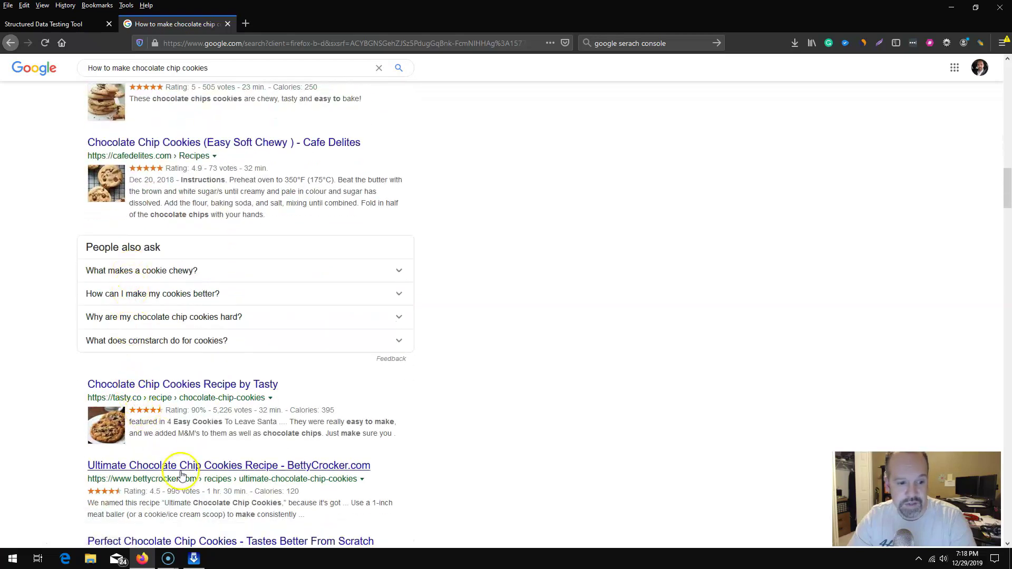
scroll(185, 464, "up", 7)
scroll(187, 458, "up", 10)
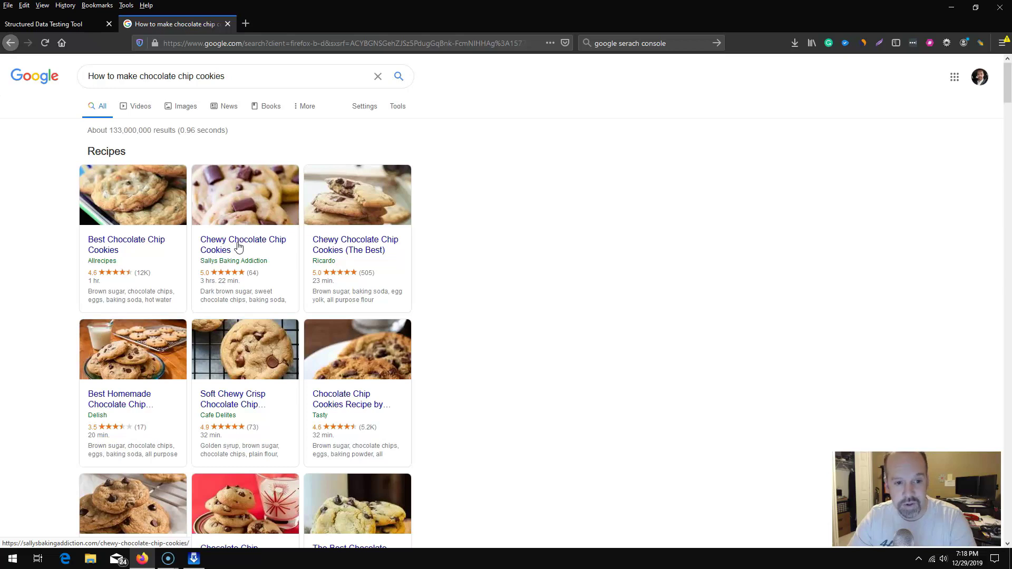
left_click(239, 246)
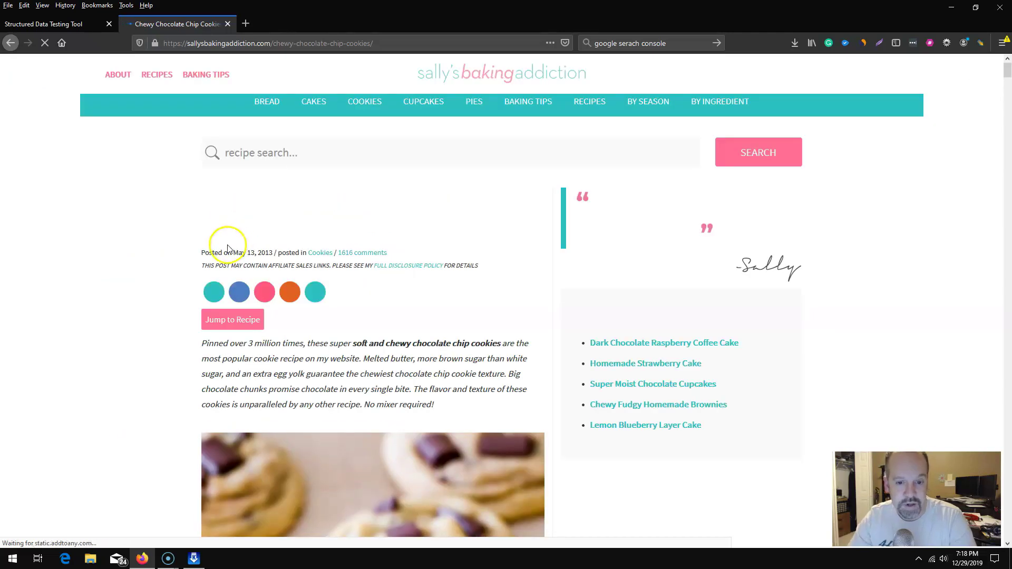
Scroll through the Chewy Chocolate Chip Cookies article down to its 'How to Make' section.
scroll(228, 247, "down", 2)
scroll(228, 248, "down", 10)
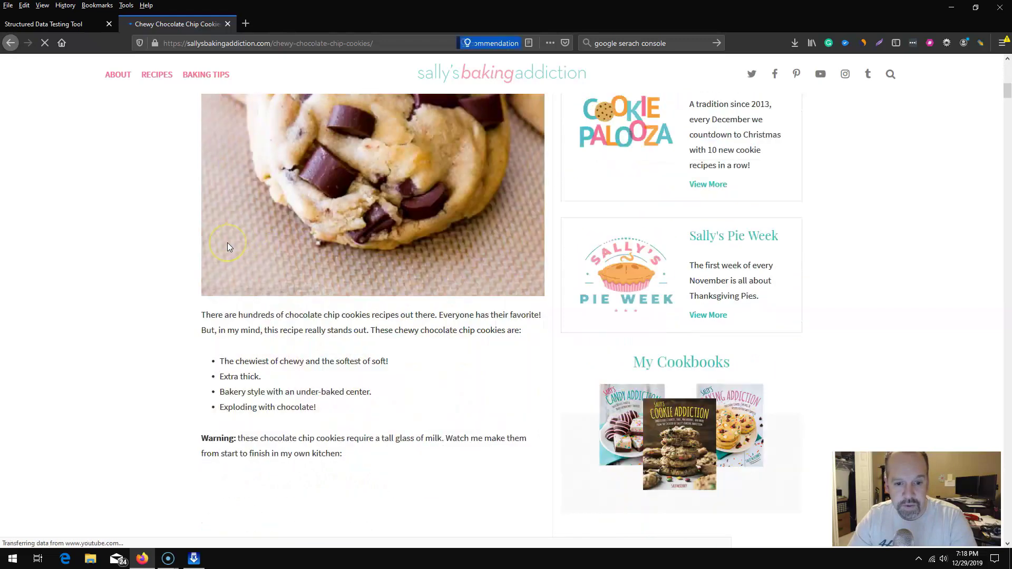
scroll(350, 233, "up", 5)
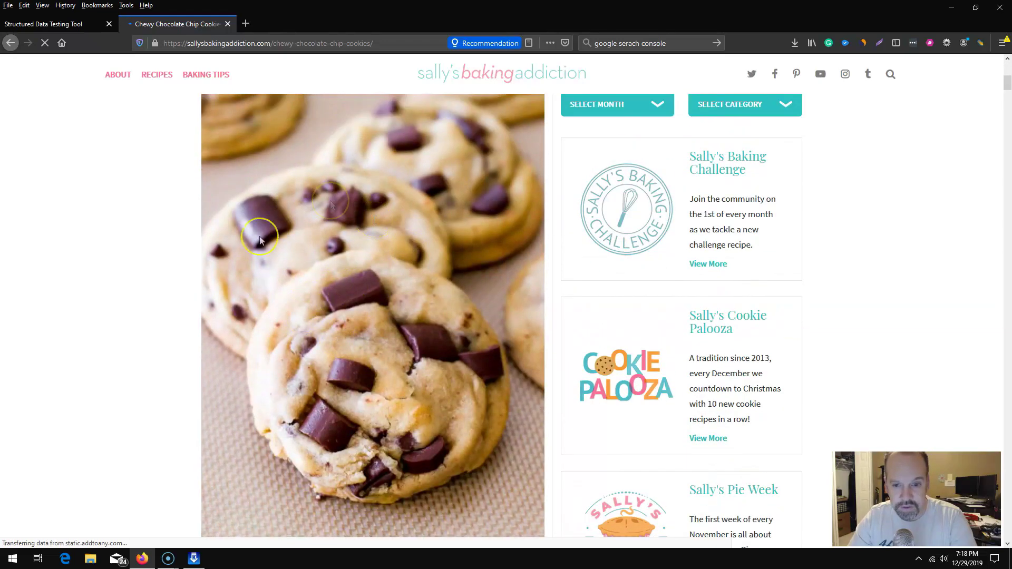
scroll(244, 319, "down", 4)
scroll(243, 319, "down", 8)
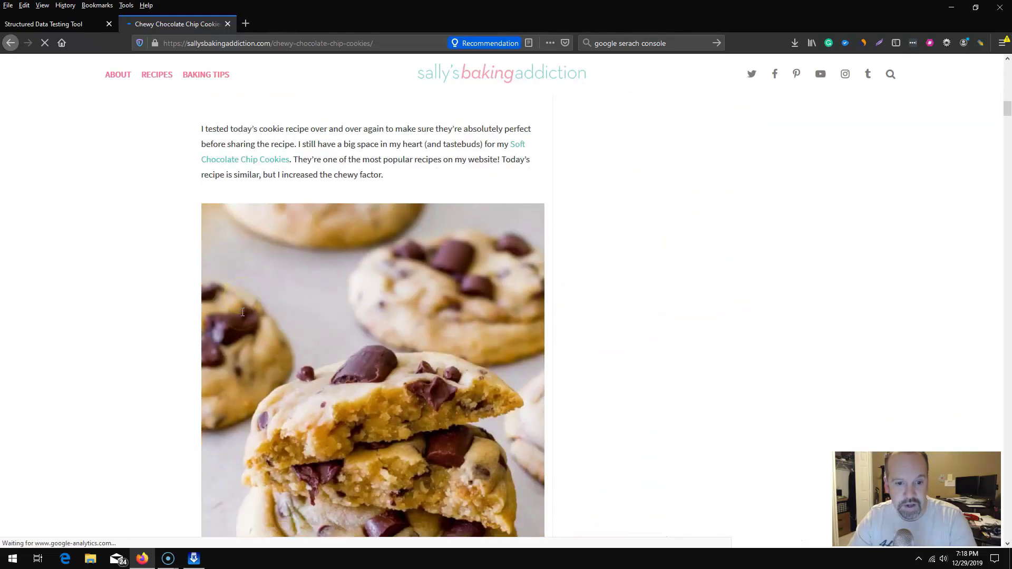
scroll(243, 316, "down", 4)
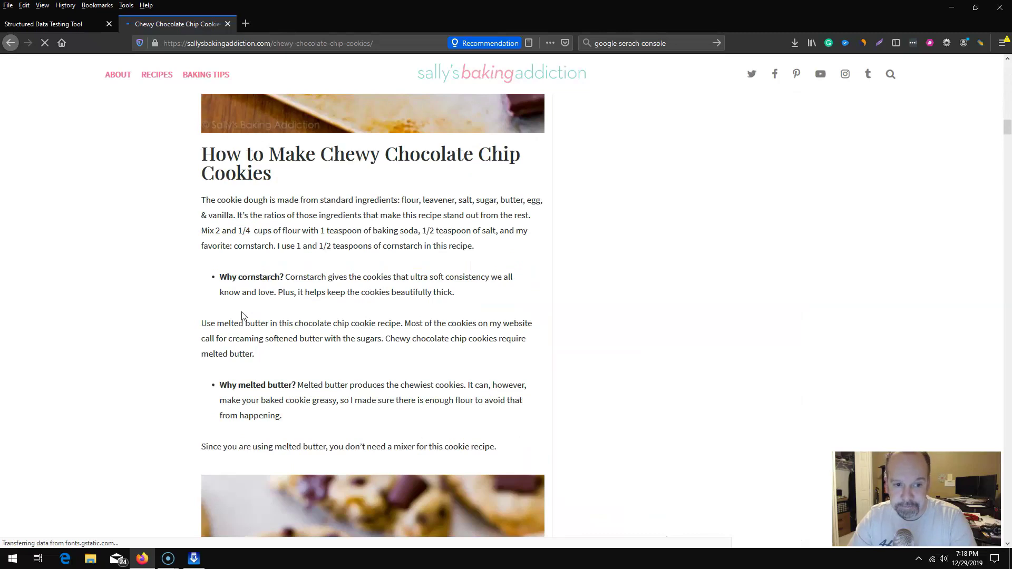
scroll(248, 334, "down", 8)
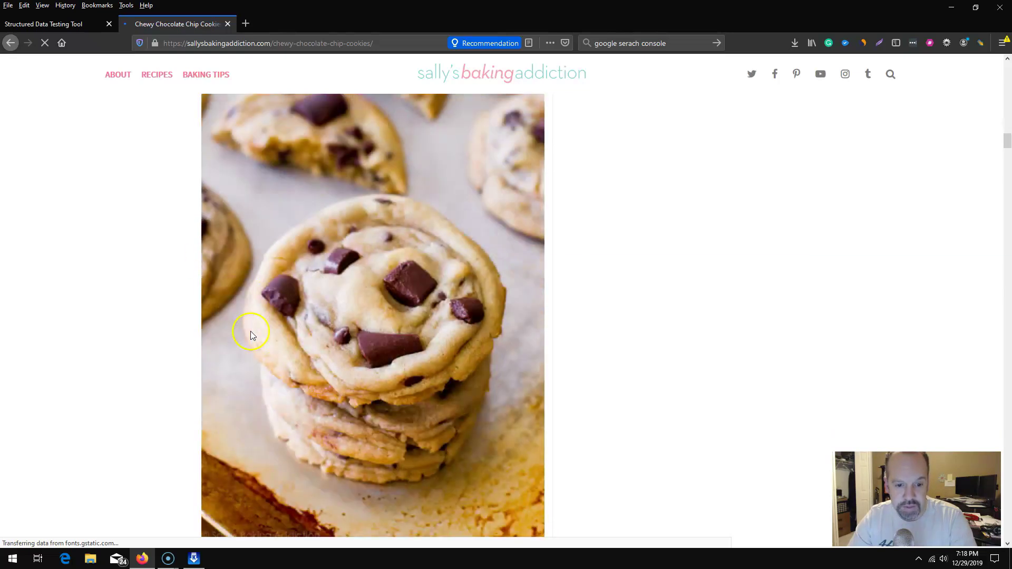
scroll(250, 335, "down", 8)
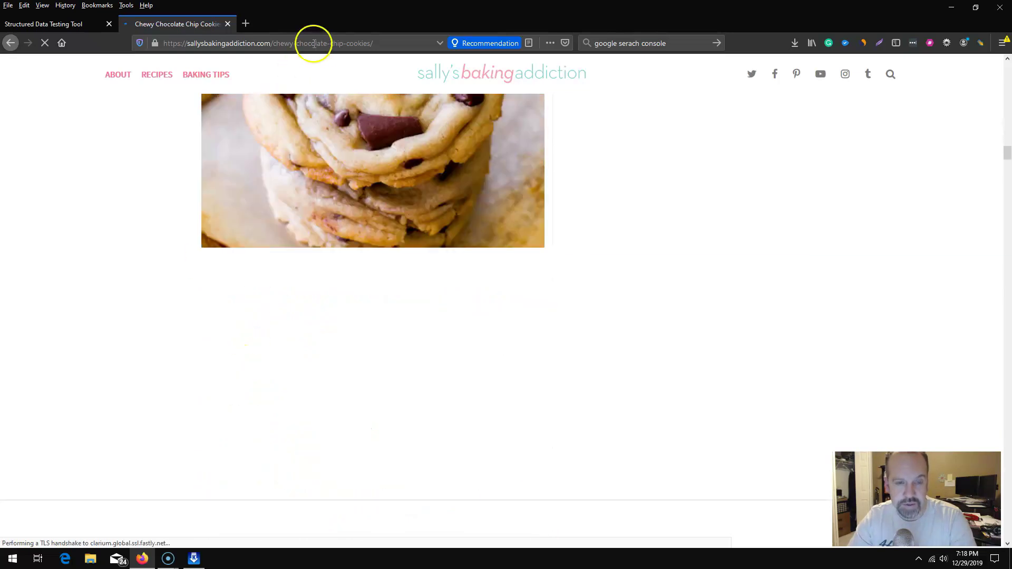
Copy the chewy chocolate chip cookies page URL and run it in the Structured Data Testing Tool.
left_click(314, 43)
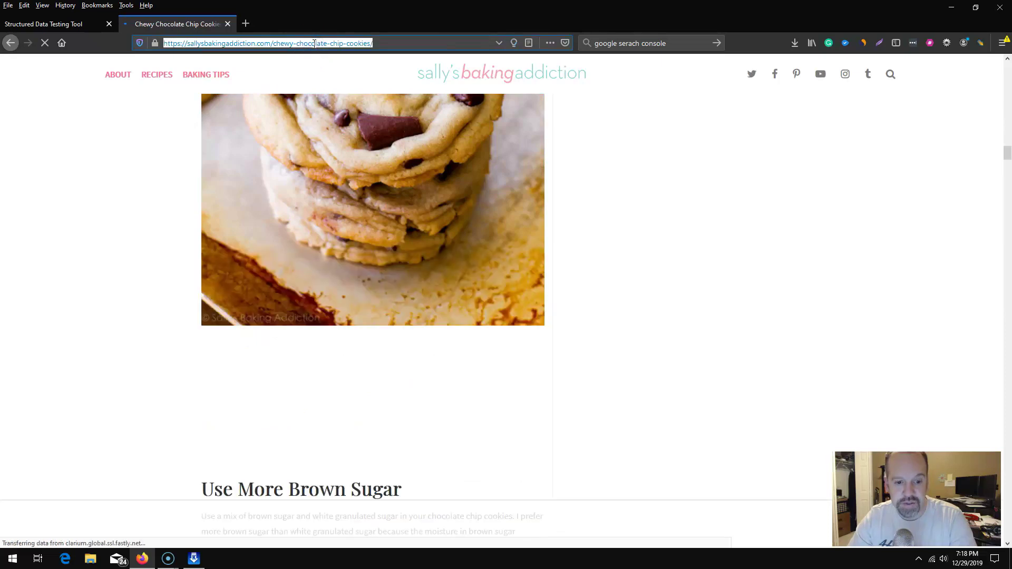
right_click(314, 43)
left_click(347, 79)
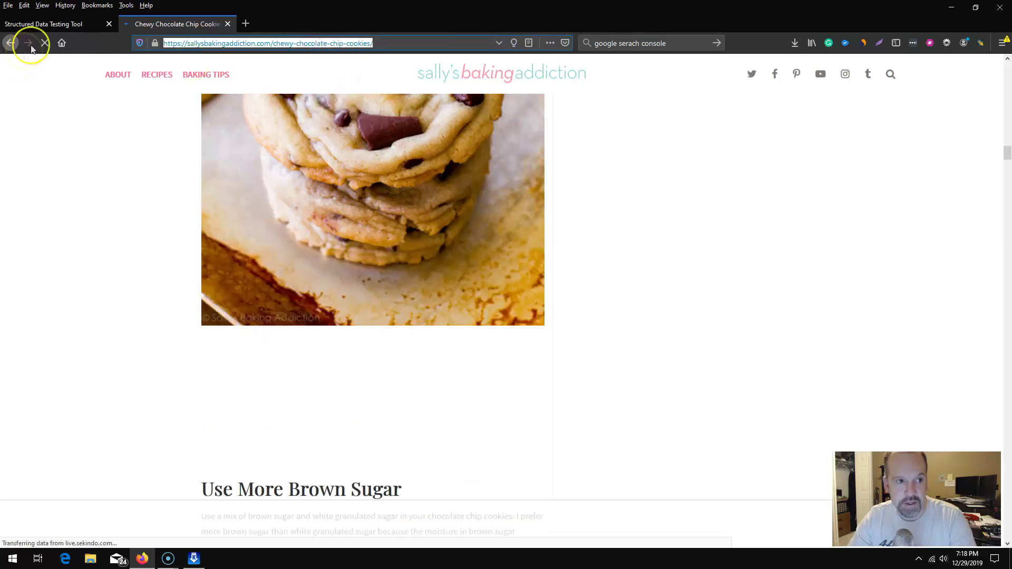
left_click(46, 24)
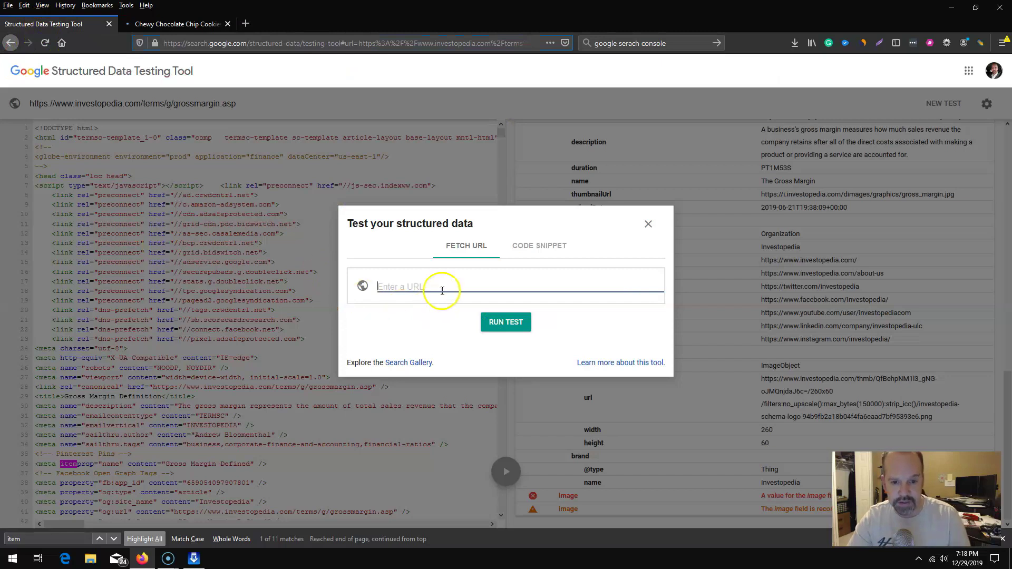
key("ctrl+v")
left_click(517, 326)
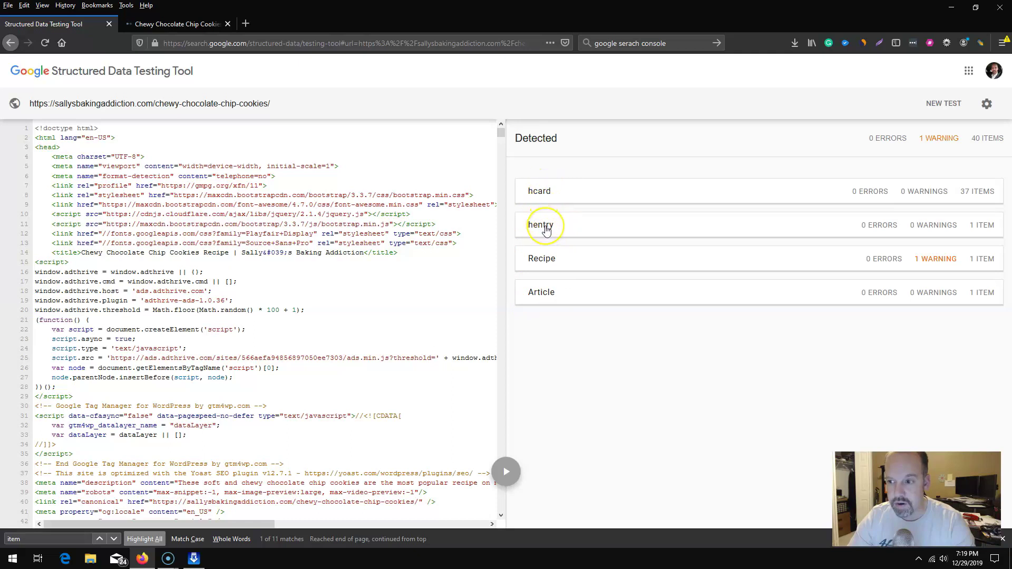
Open the detected Recipe item and scroll through its ingredients, instructions and reviews.
left_click(539, 192)
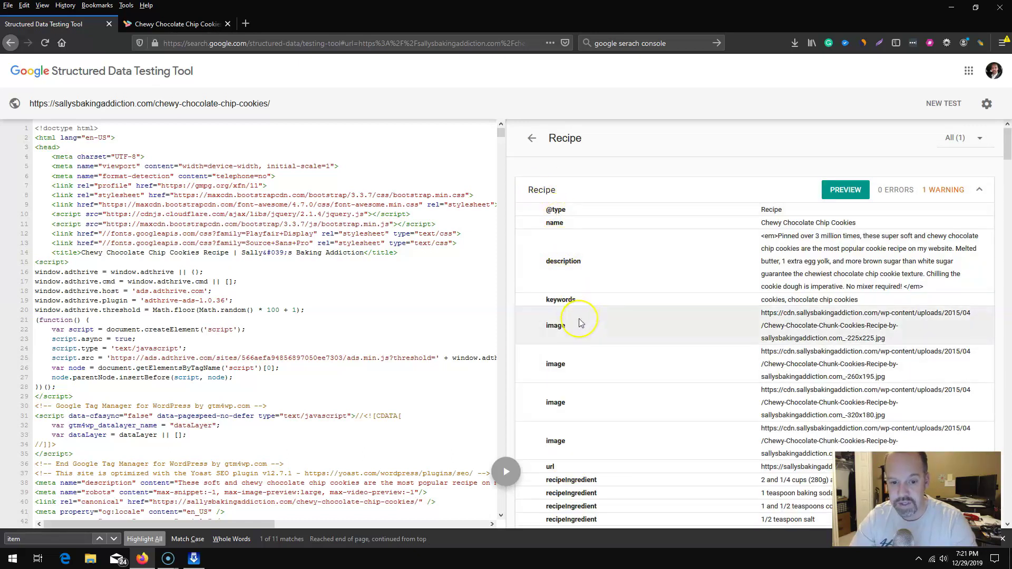
scroll(583, 319, "down", 6)
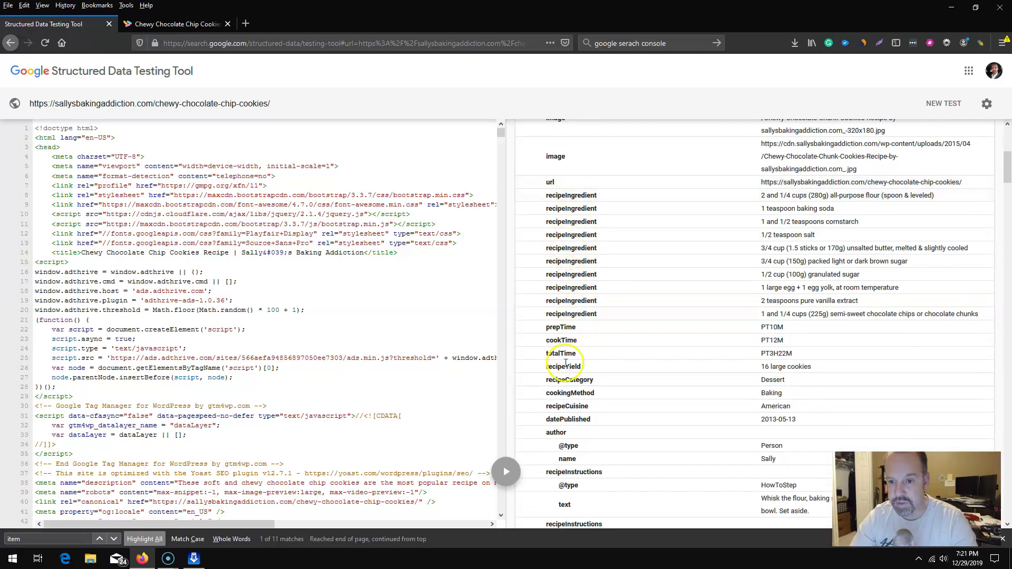
scroll(597, 342, "down", 4)
scroll(596, 352, "down", 10)
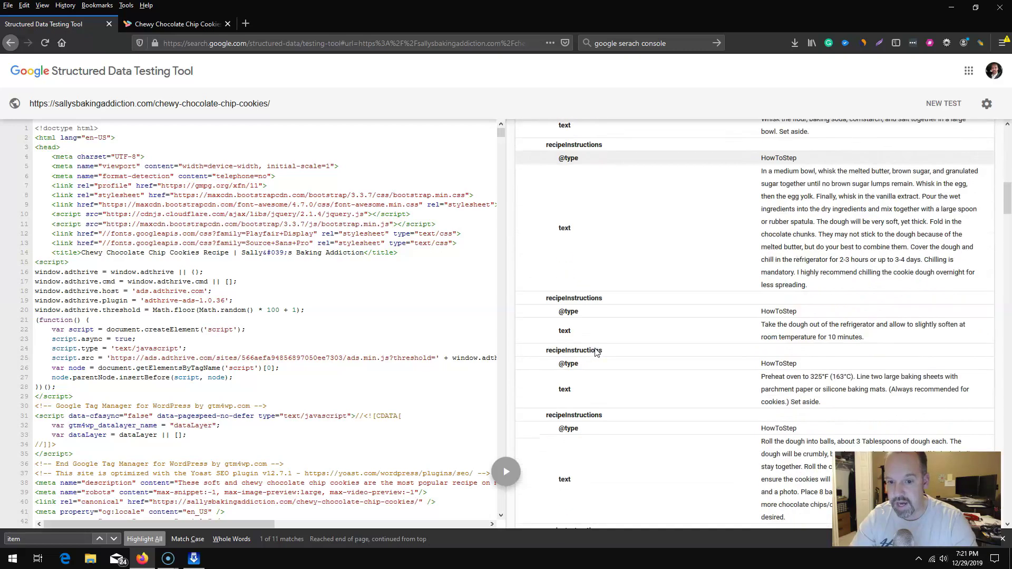
scroll(596, 347, "down", 10)
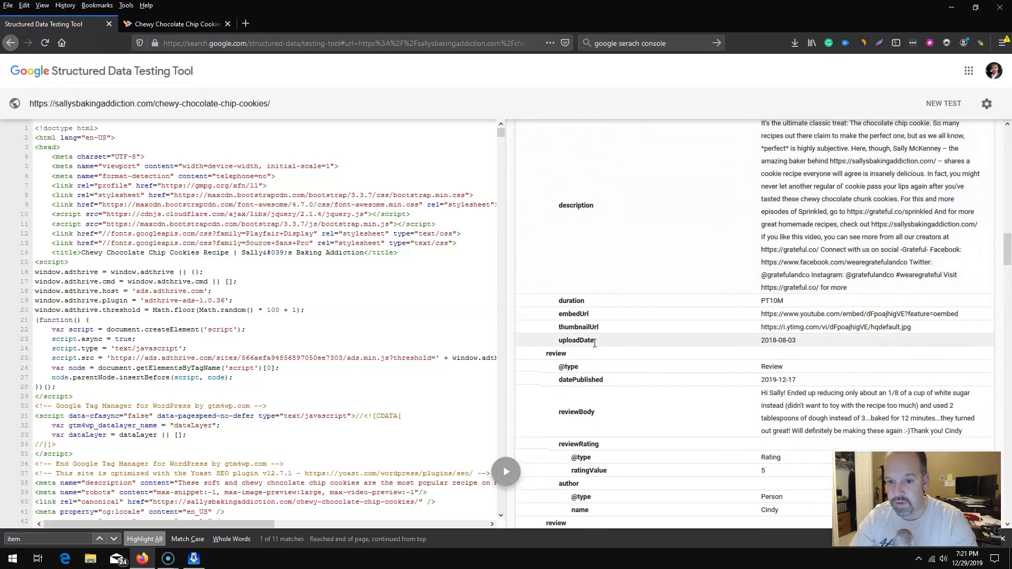
scroll(594, 342, "down", 6)
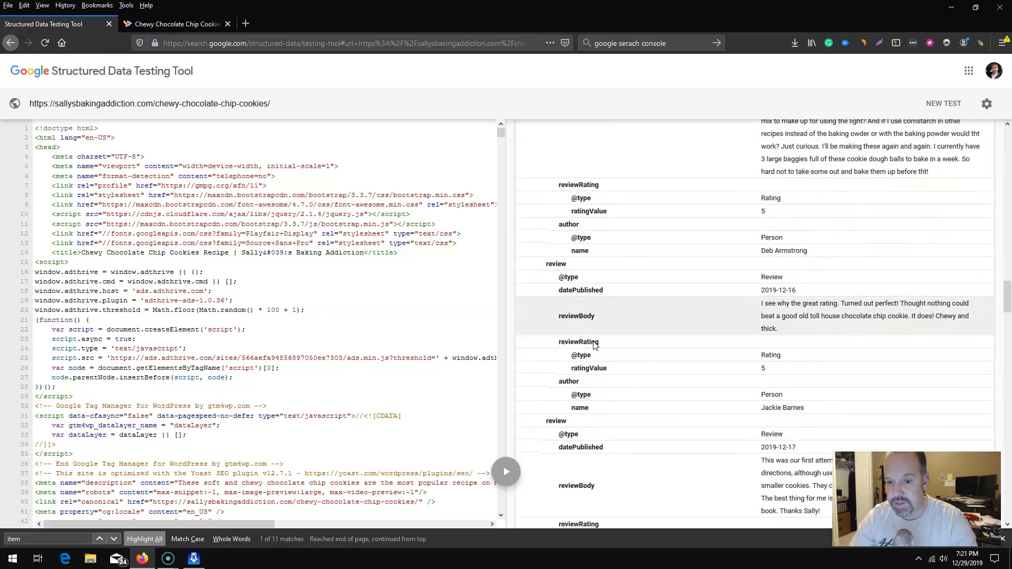
scroll(595, 344, "down", 10)
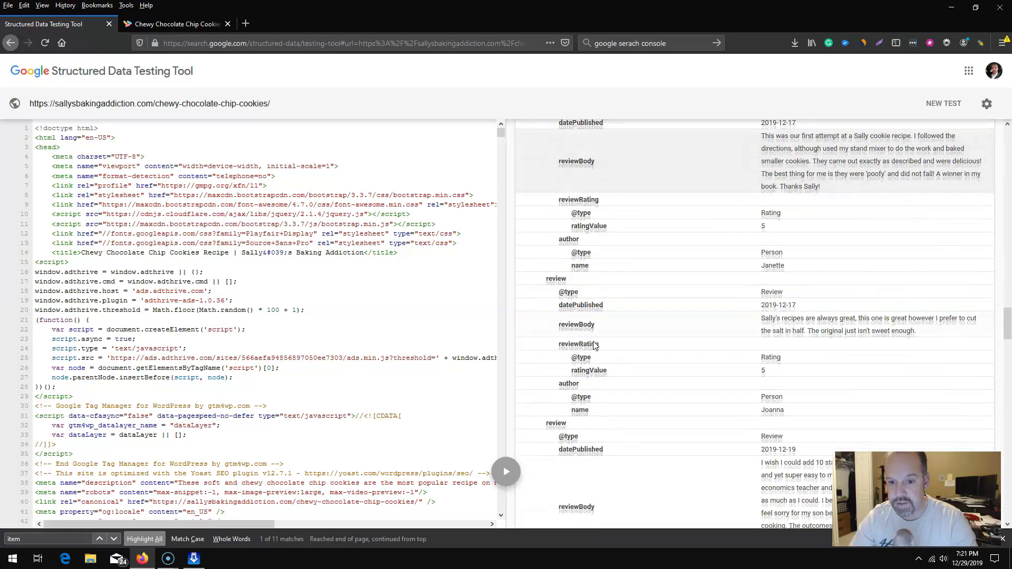
scroll(594, 343, "down", 3)
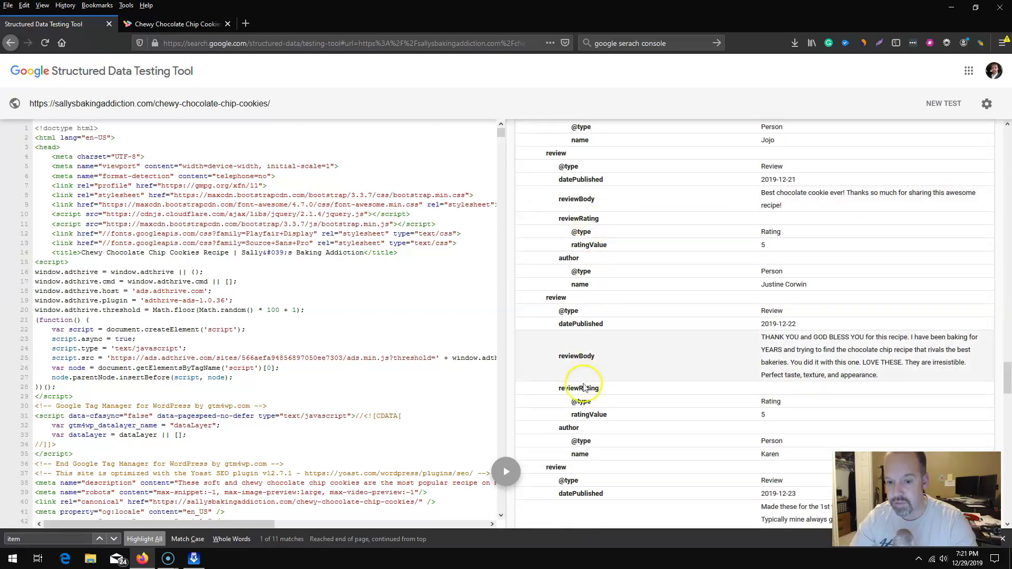
Scroll back up, return to the detected items list and open the Article data.
scroll(584, 402, "up", 8)
scroll(584, 402, "up", 10)
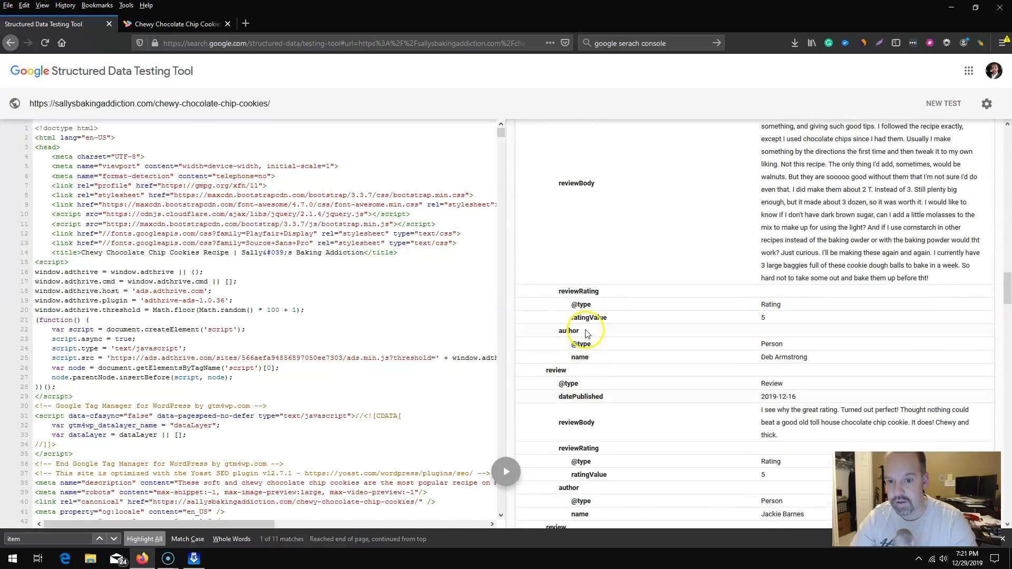
scroll(585, 406, "up", 10)
scroll(592, 426, "up", 15)
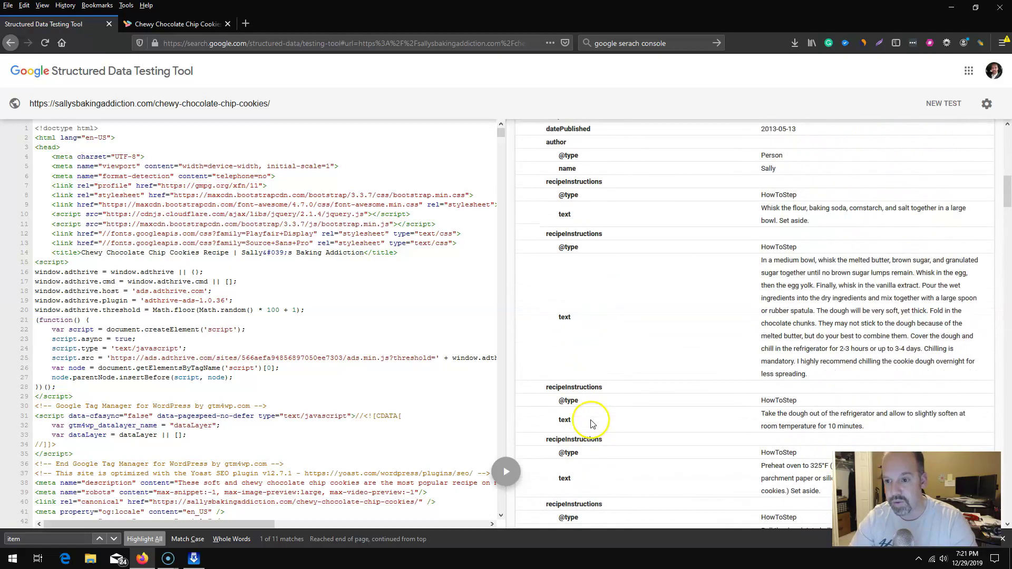
left_click(532, 138)
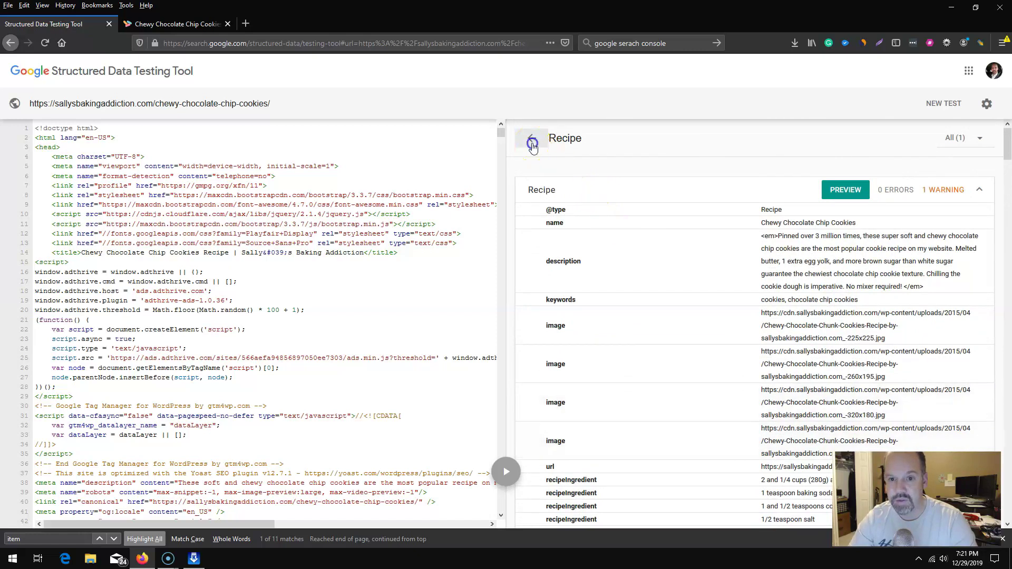
left_click(543, 298)
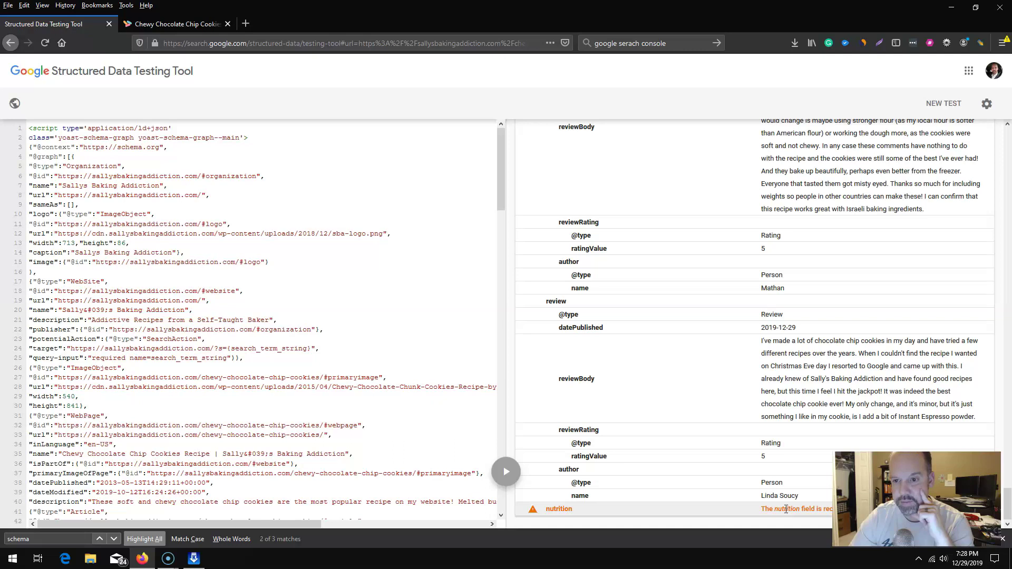
Show the JSON-LD code behind the Recipe's nutrition warning, back at line 1 of the source.
scroll(756, 452, "up", 10)
scroll(730, 460, "down", 10)
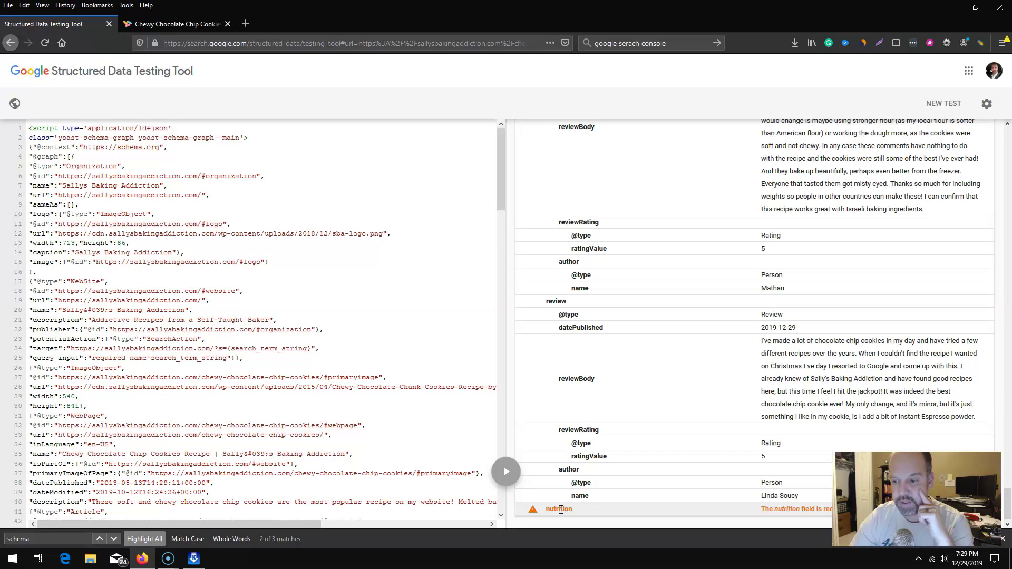
left_click(329, 404)
scroll(304, 381, "down", 8)
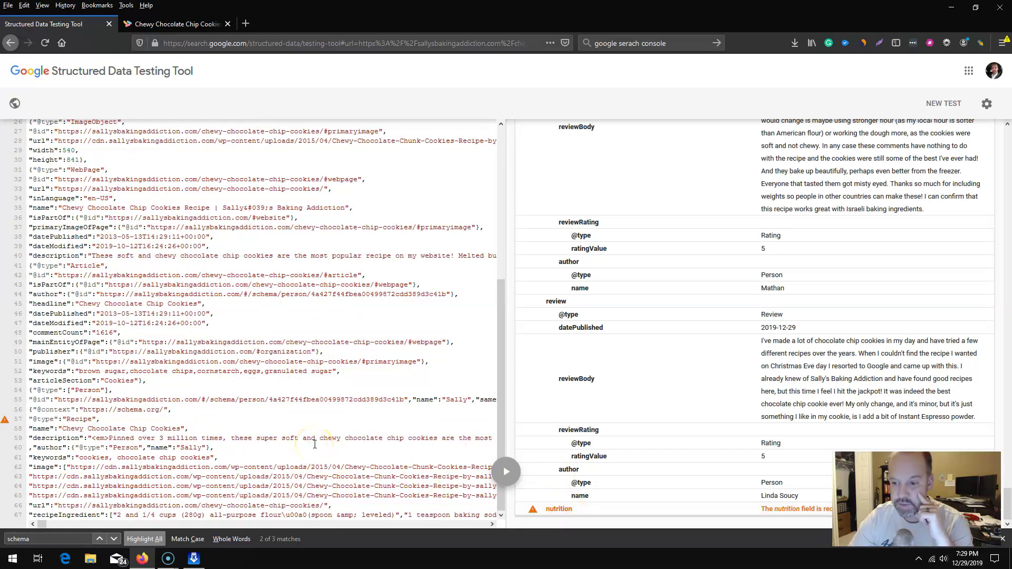
scroll(314, 438, "up", 8)
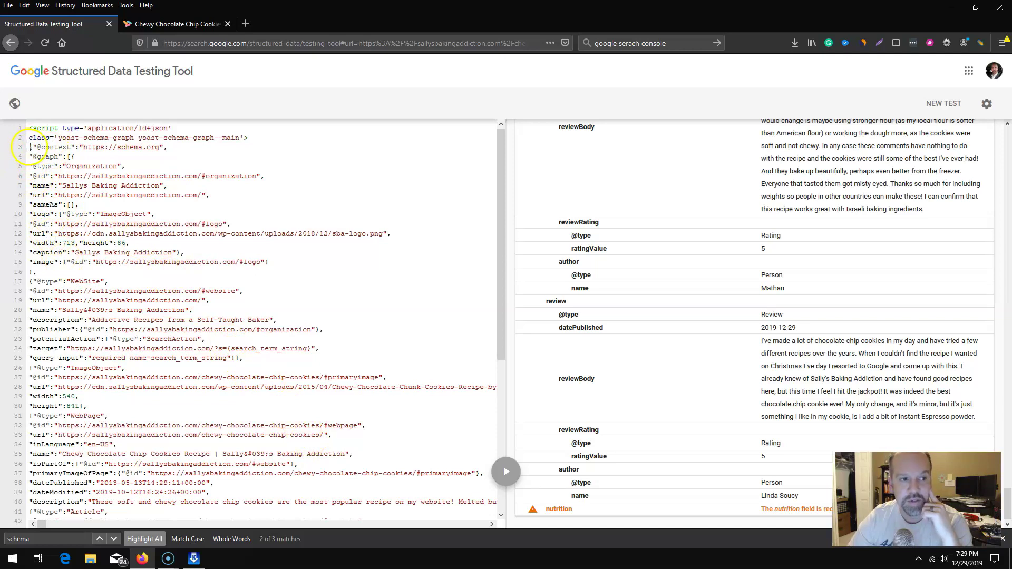
left_click_drag(30, 147, 109, 218)
left_click(172, 284)
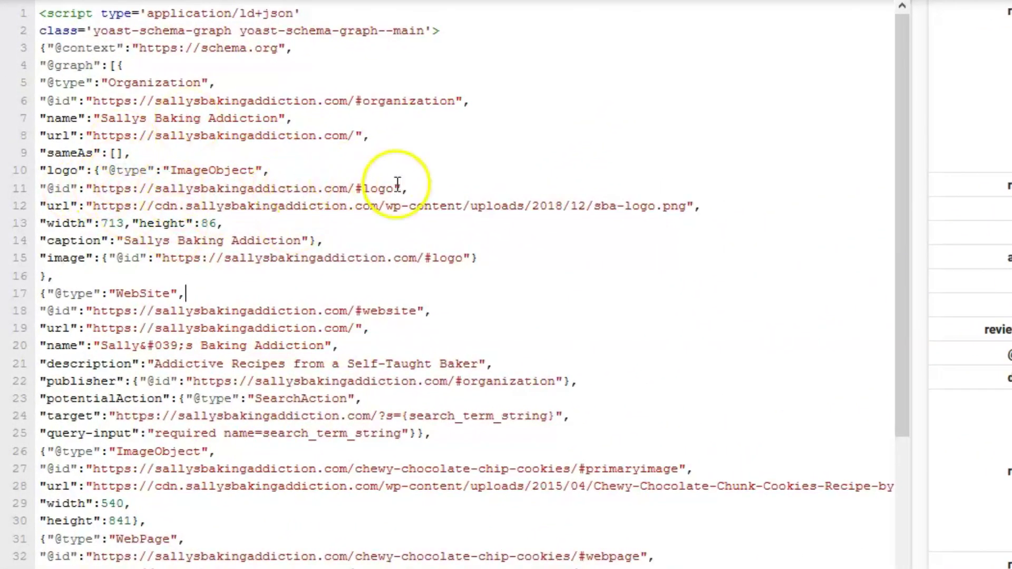
left_click_drag(396, 187, 100, 190)
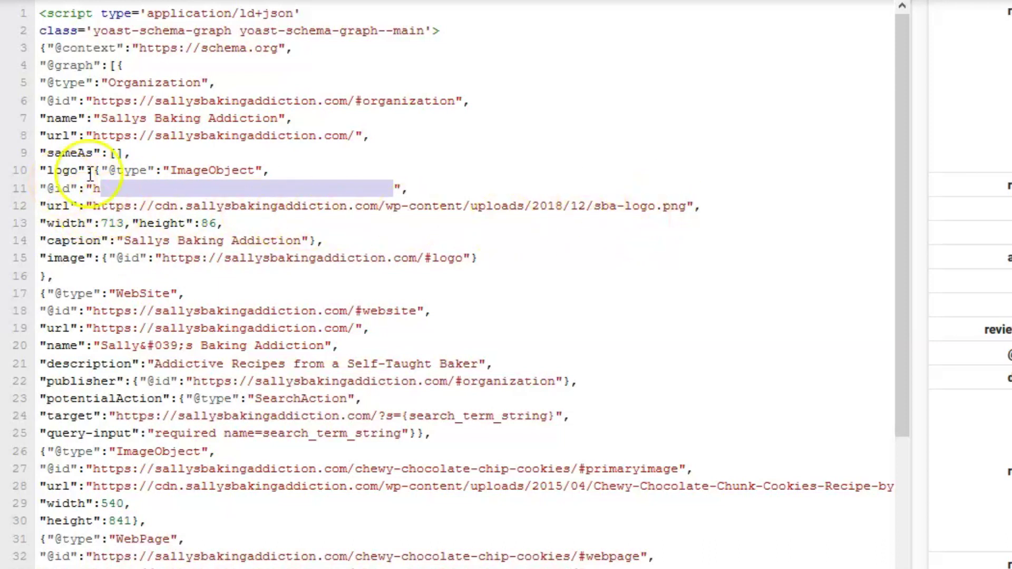
left_click(203, 241)
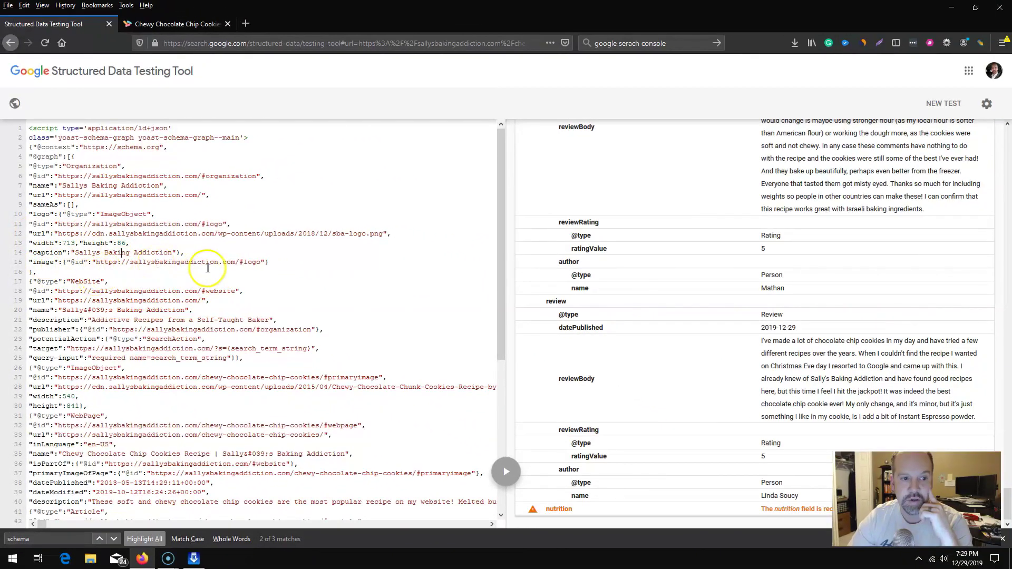
scroll(195, 267, "down", 2)
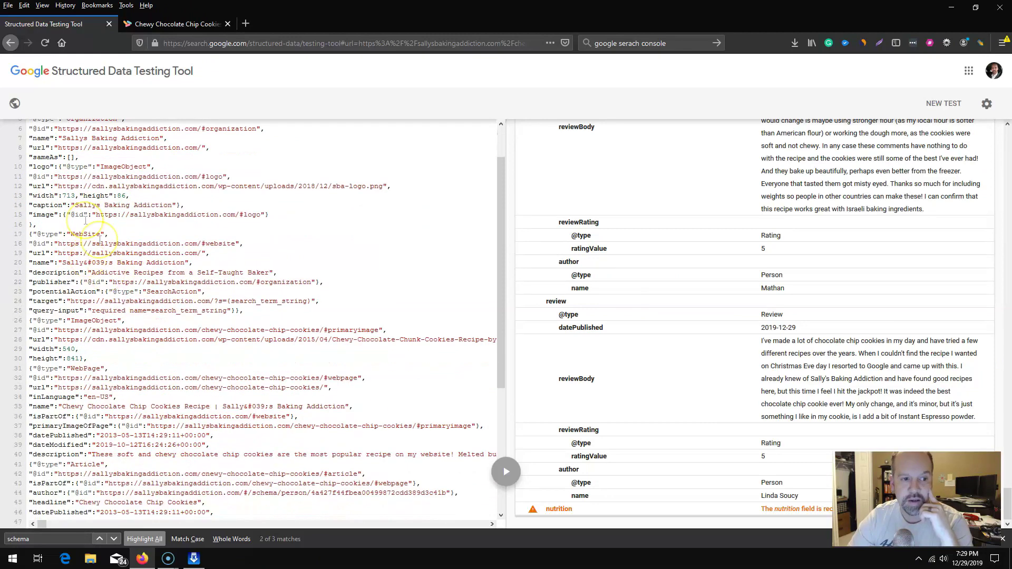
scroll(137, 309, "down", 2)
scroll(142, 306, "down", 4)
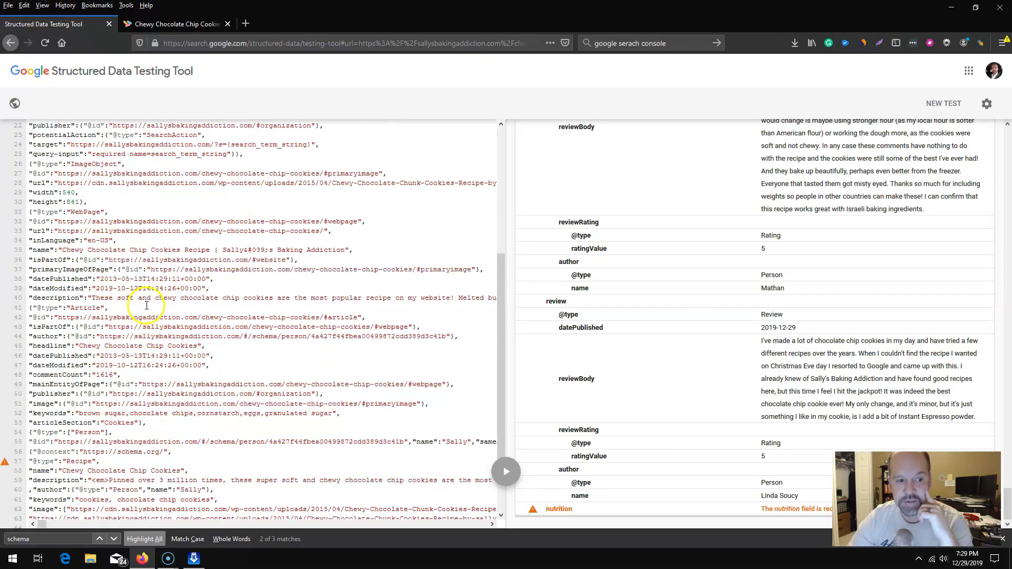
scroll(147, 305, "down", 1)
scroll(147, 304, "up", 8)
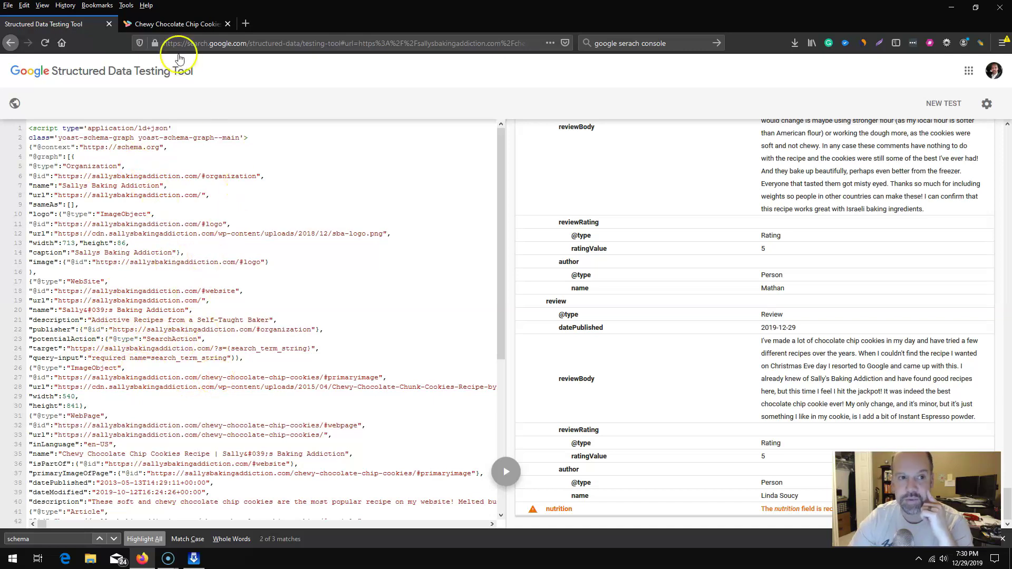
Check the cookie recipe page again, then go back to the structured data test results.
left_click(175, 27)
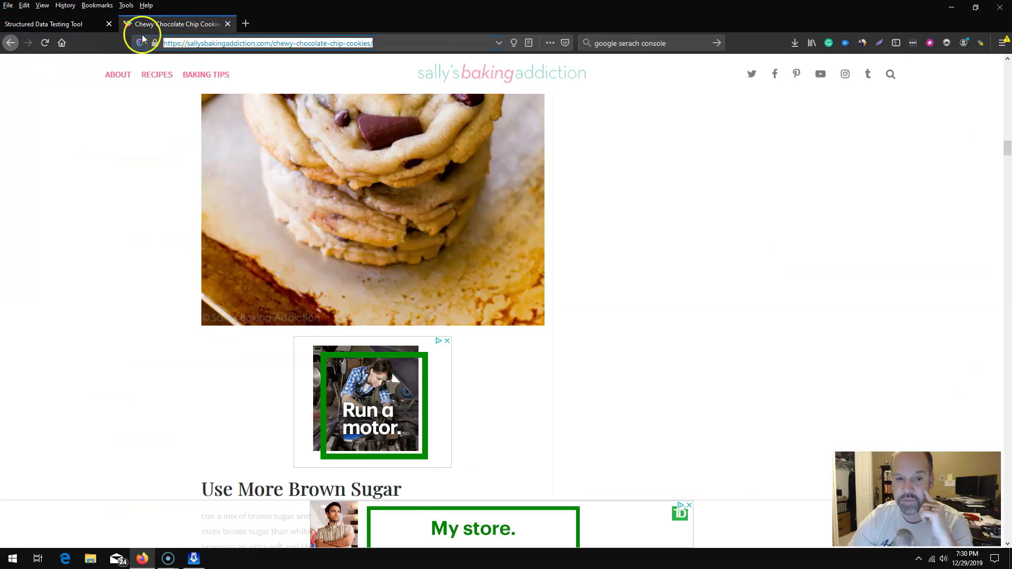
left_click(59, 24)
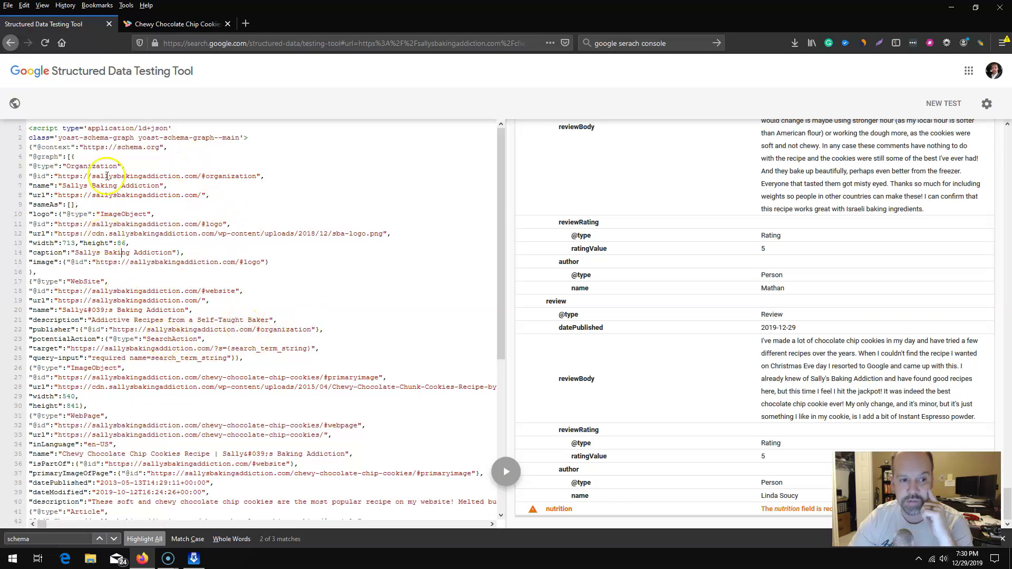
scroll(145, 285, "down", 2)
scroll(137, 322, "up", 2)
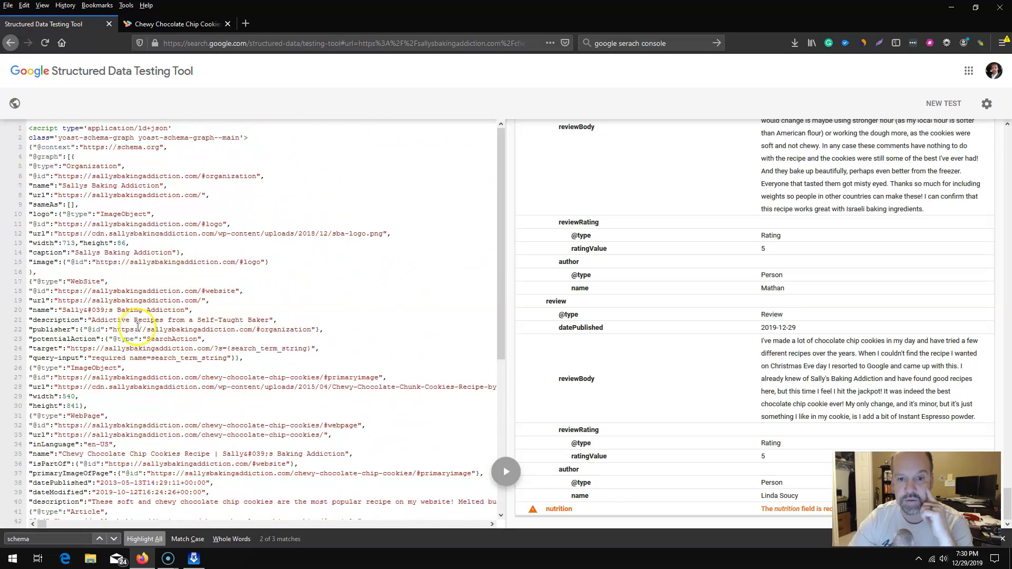
Select the logo URL on line 12 and re-validate, bringing back the Recipe's 0 errors, 1 warning.
left_click_drag(383, 233, 56, 236)
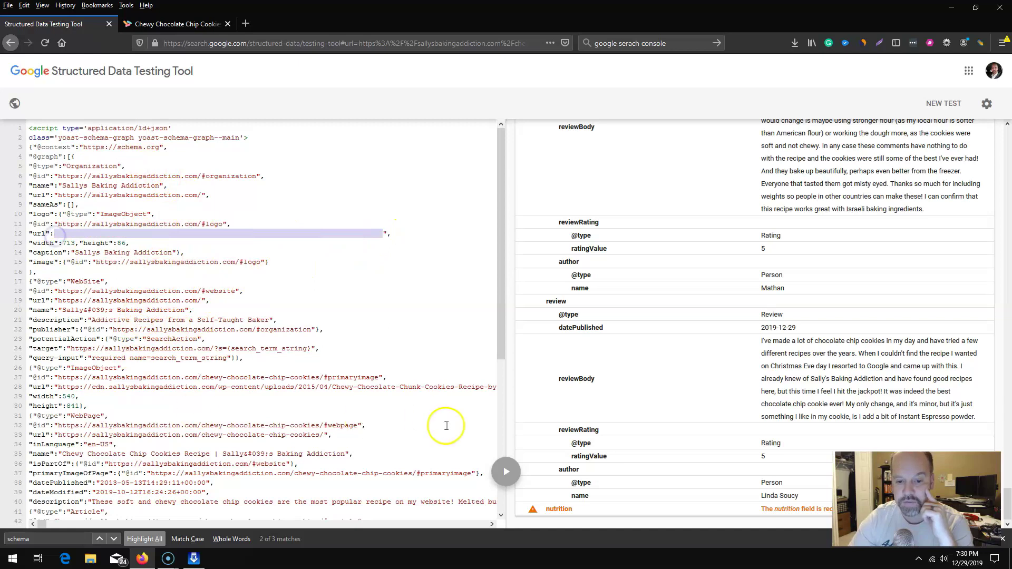
left_click(507, 473)
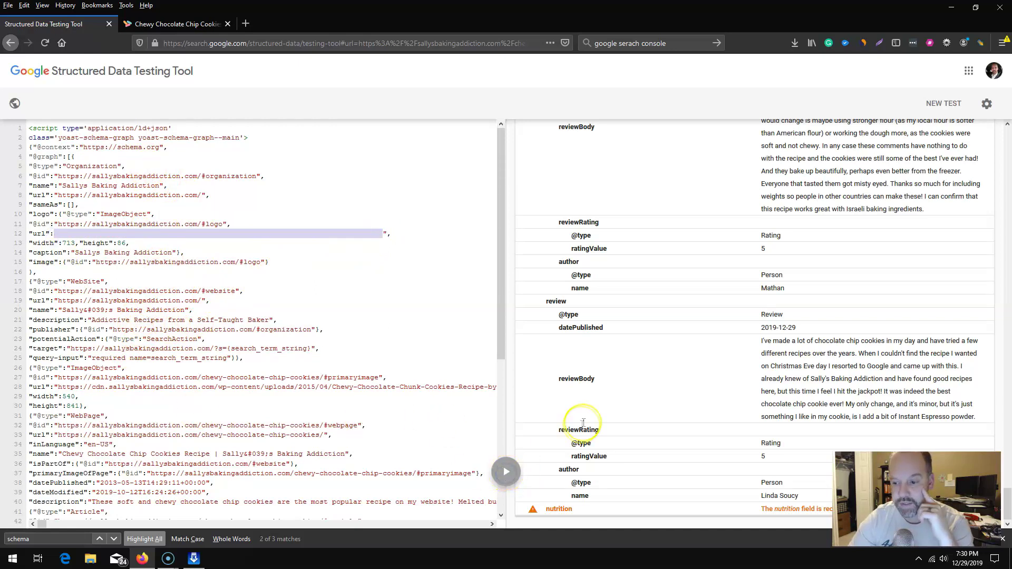
scroll(674, 393, "up", 15)
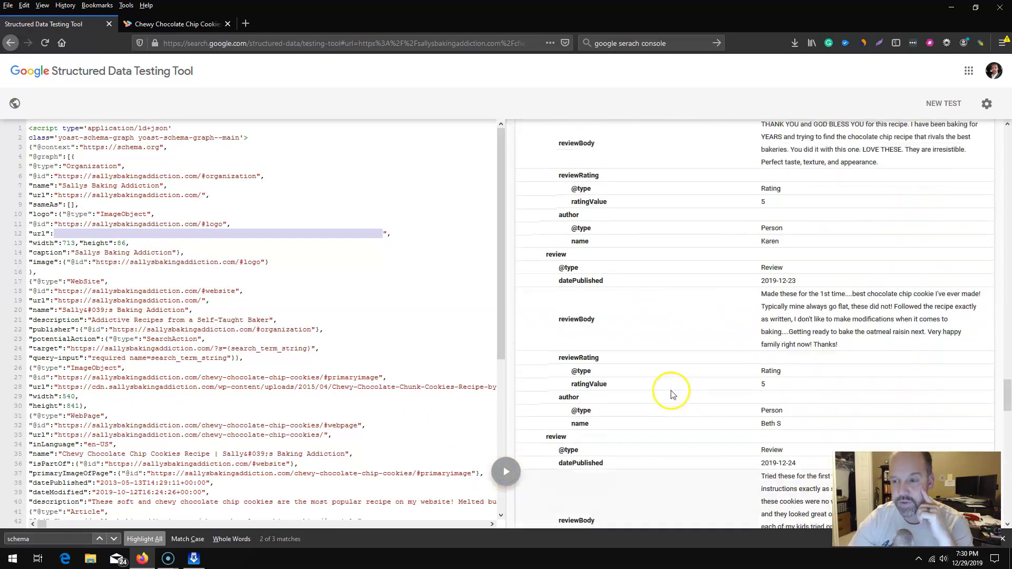
scroll(657, 400, "up", 12)
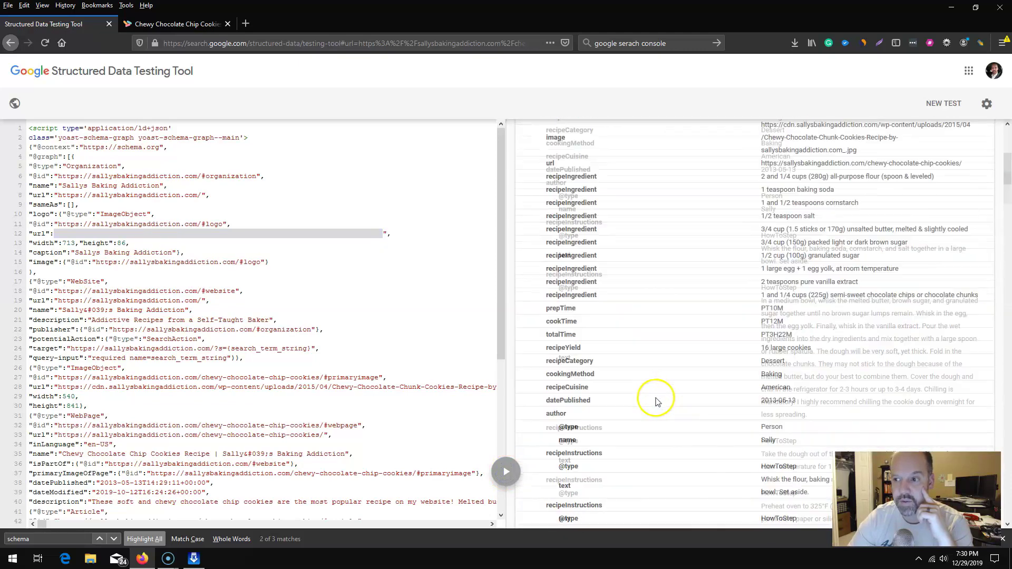